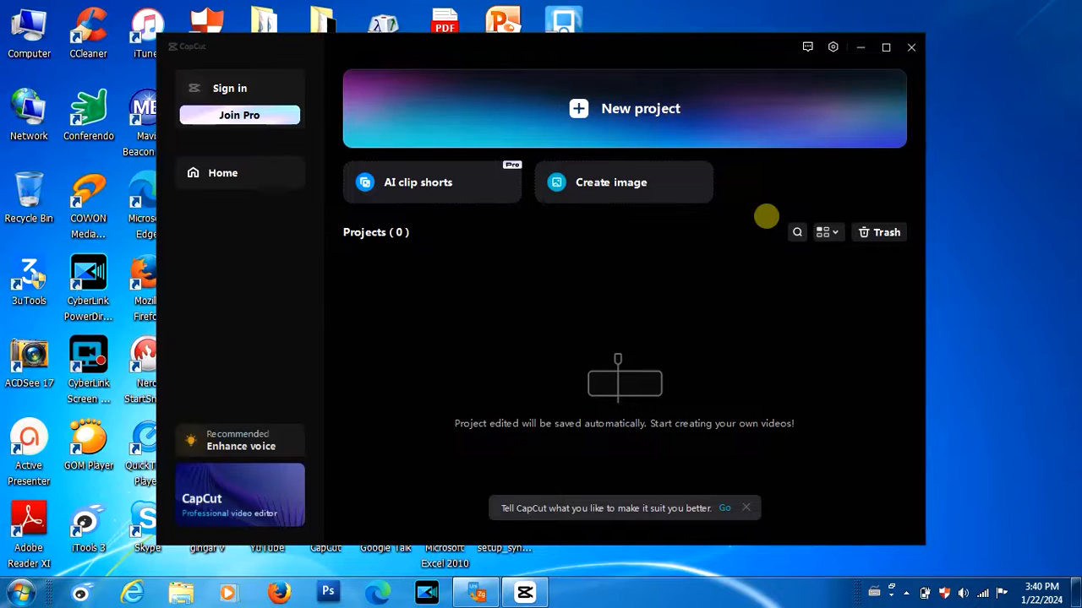
- Create a new project and look at its audio and text libraries
left_click(632, 121)
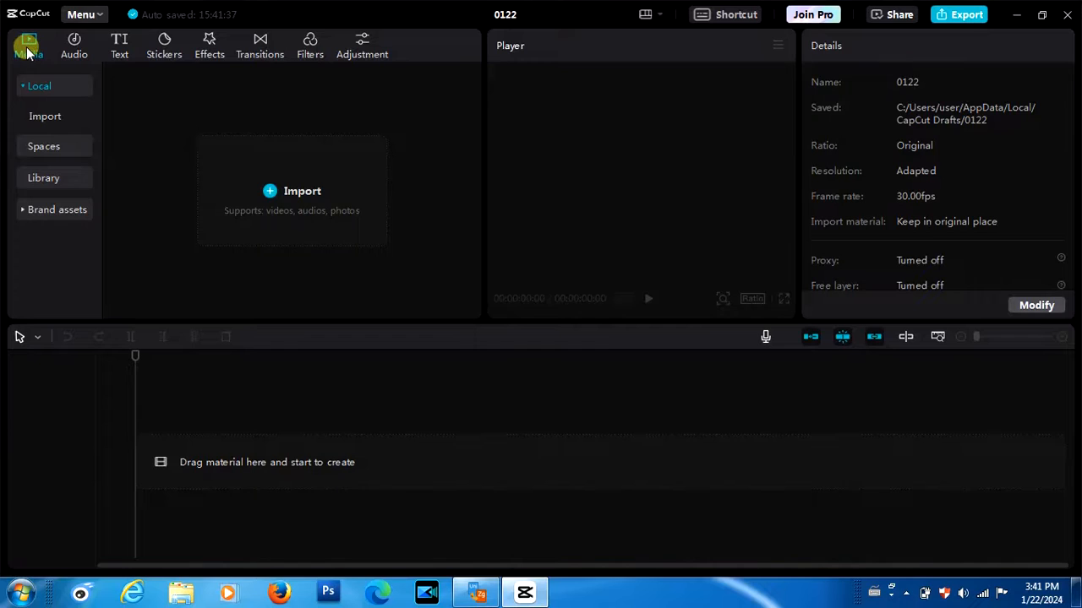
left_click(74, 49)
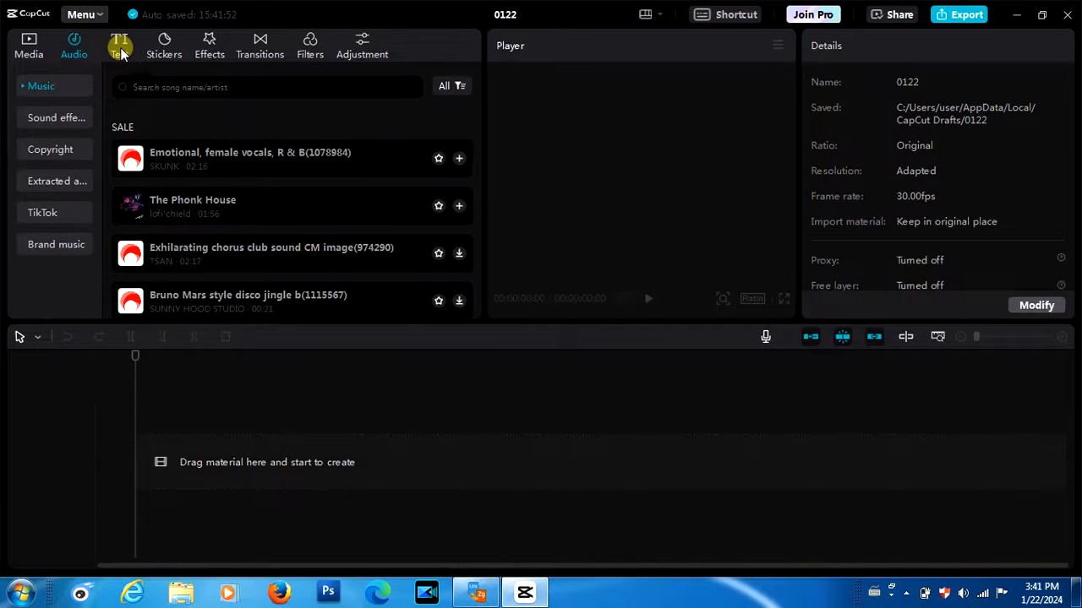
left_click(120, 47)
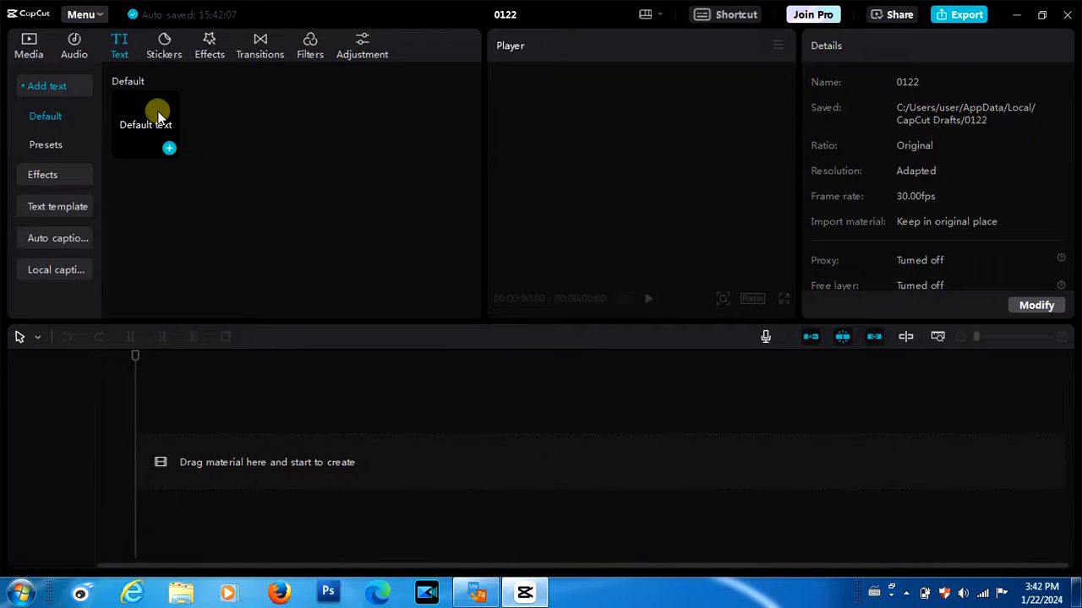
- Import the local video 2023_12_02_16_43_IMG_7345 from New folder on the Desktop into the project media
left_click(29, 44)
left_click(270, 193)
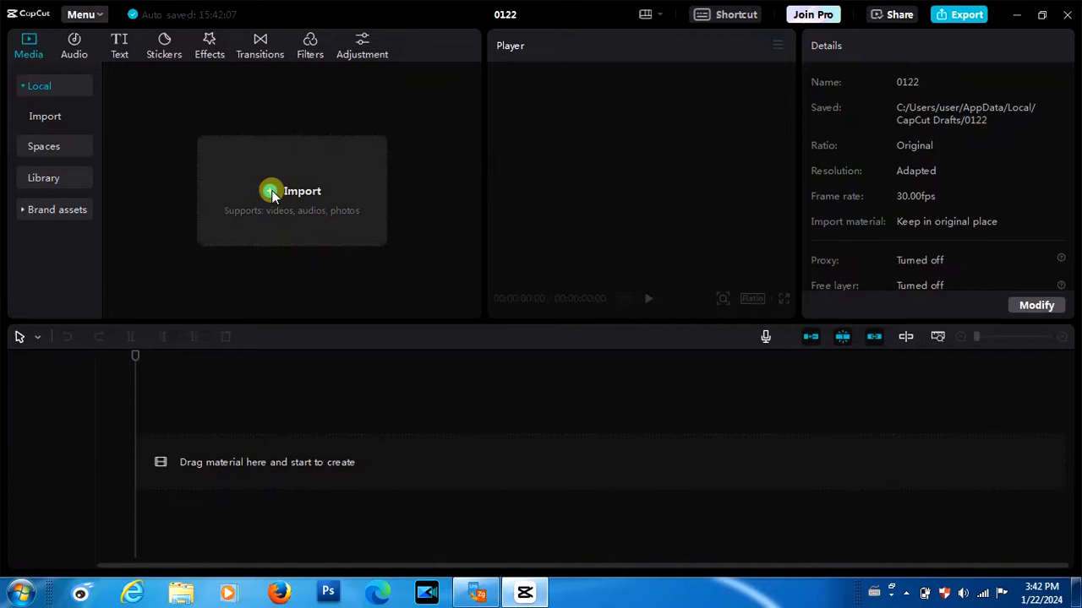
left_click(270, 194)
left_click(276, 197)
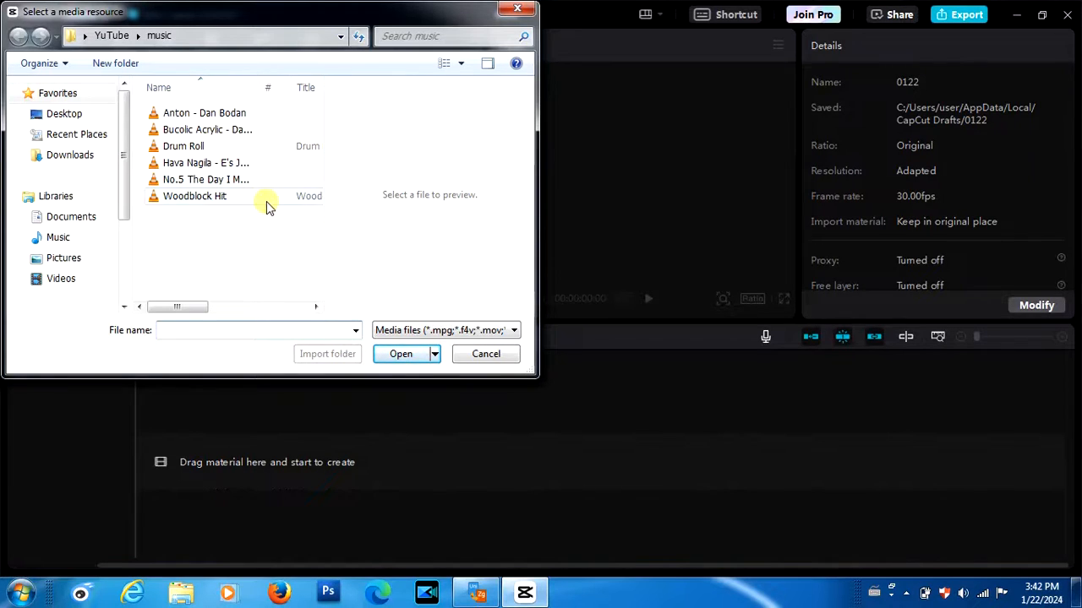
left_click(74, 118)
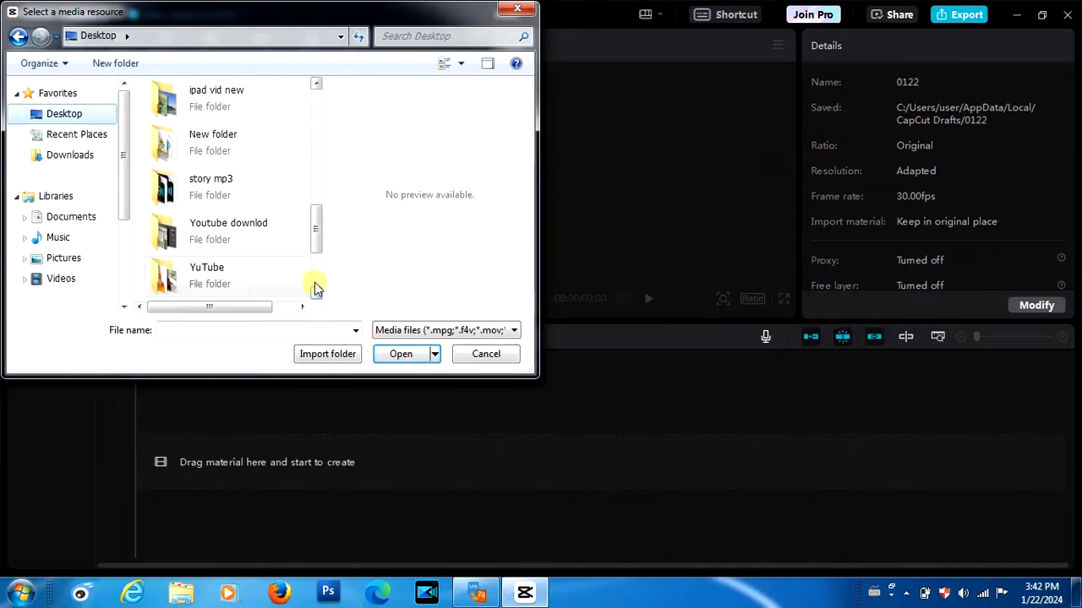
left_click(200, 148)
double_click(200, 148)
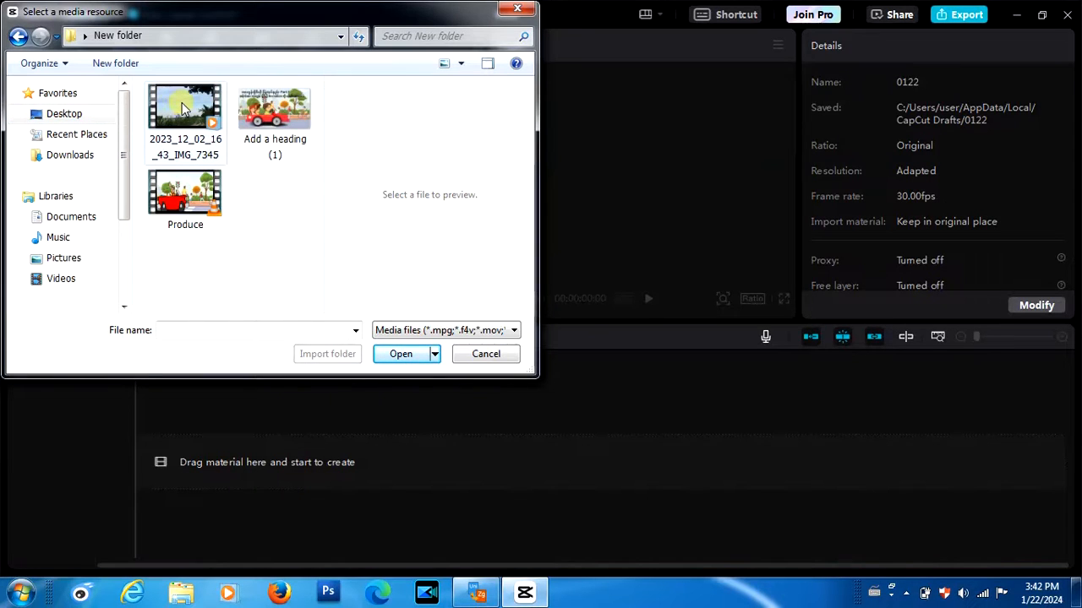
left_click(183, 108)
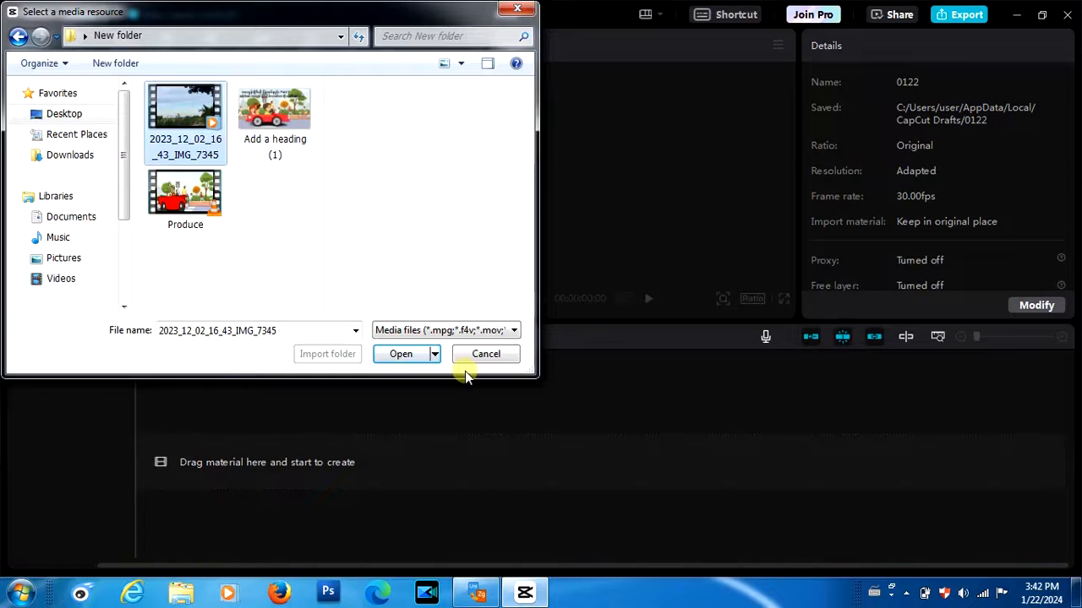
left_click(403, 355)
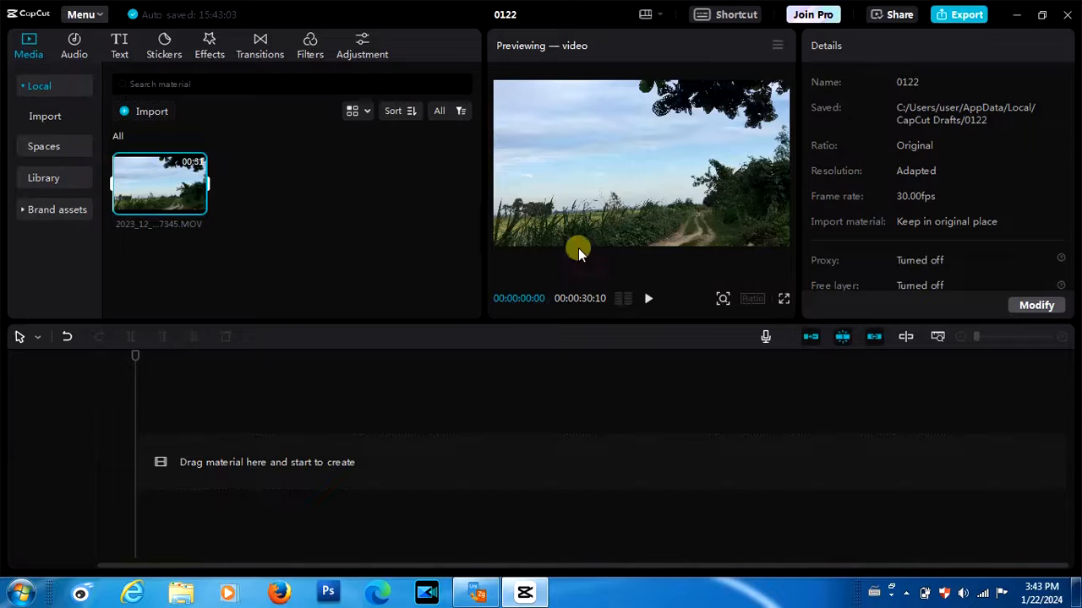
- Preview the imported video briefly, place it at the start of the timeline and select the clip
left_click(648, 301)
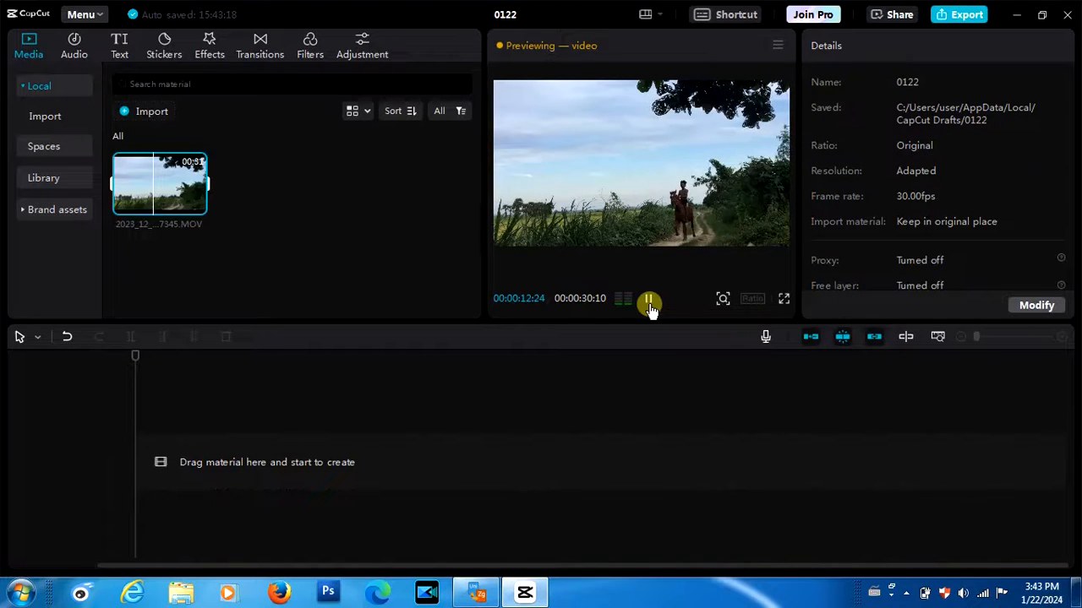
left_click(648, 302)
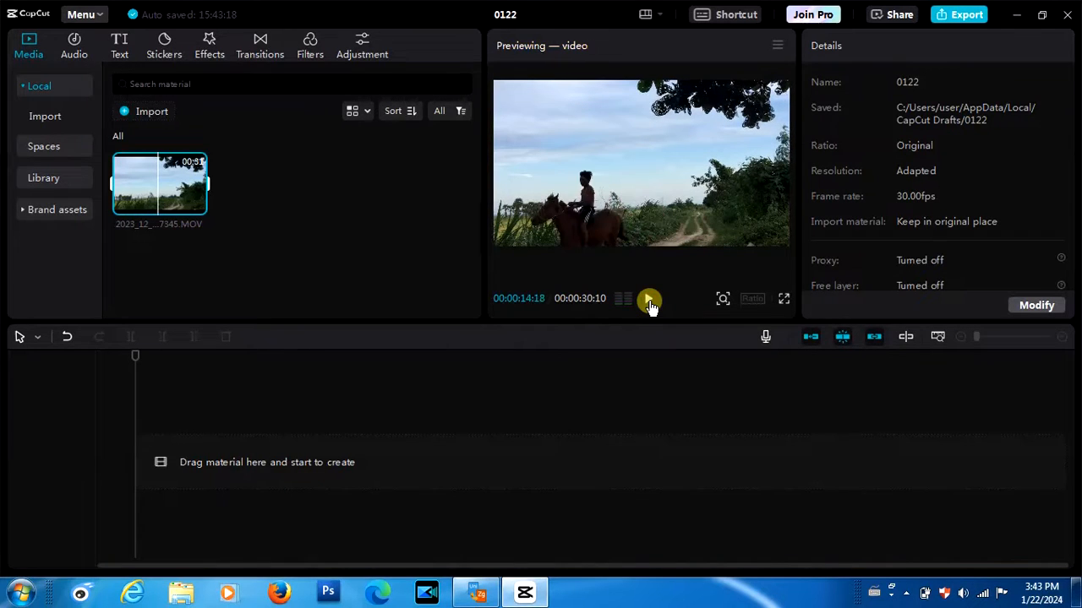
left_click(175, 178)
left_click_drag(176, 181, 138, 462)
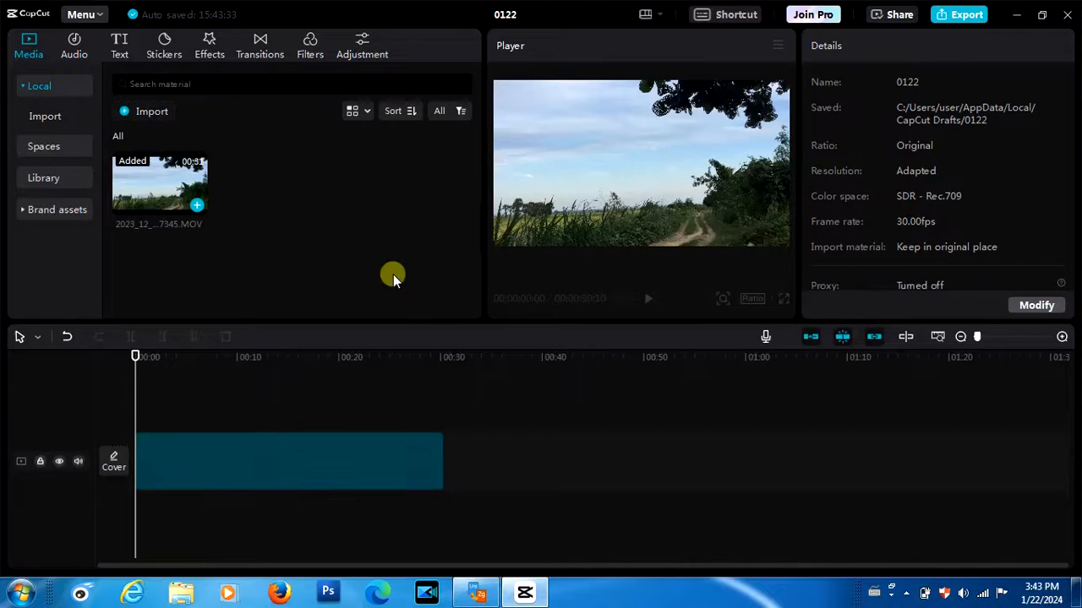
left_click(217, 469)
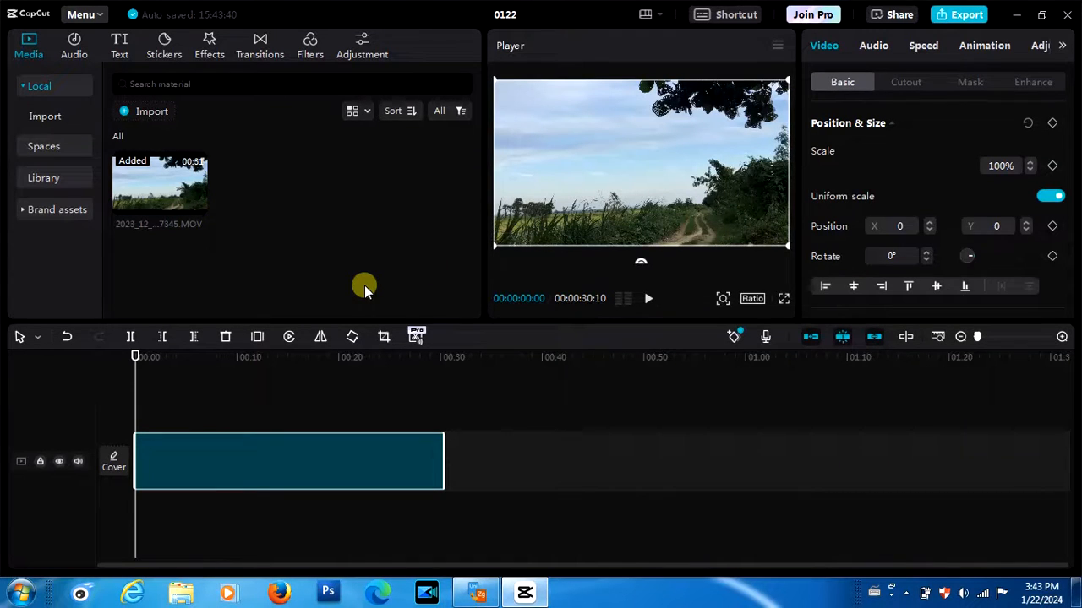
- Play and scrub through the timeline clip to examine its footage
left_click(646, 300)
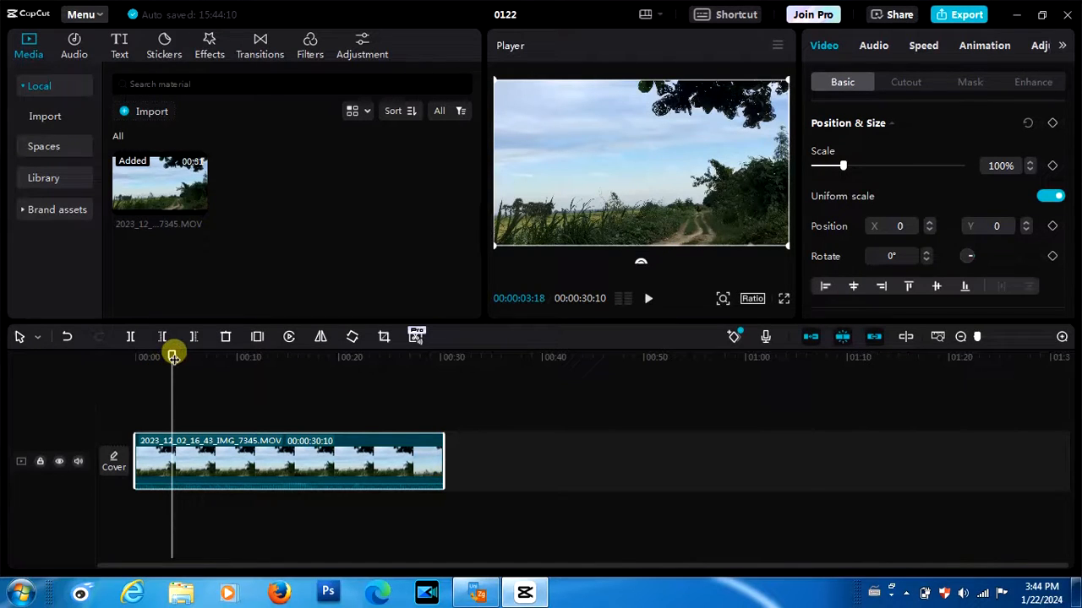
left_click_drag(172, 356, 185, 356)
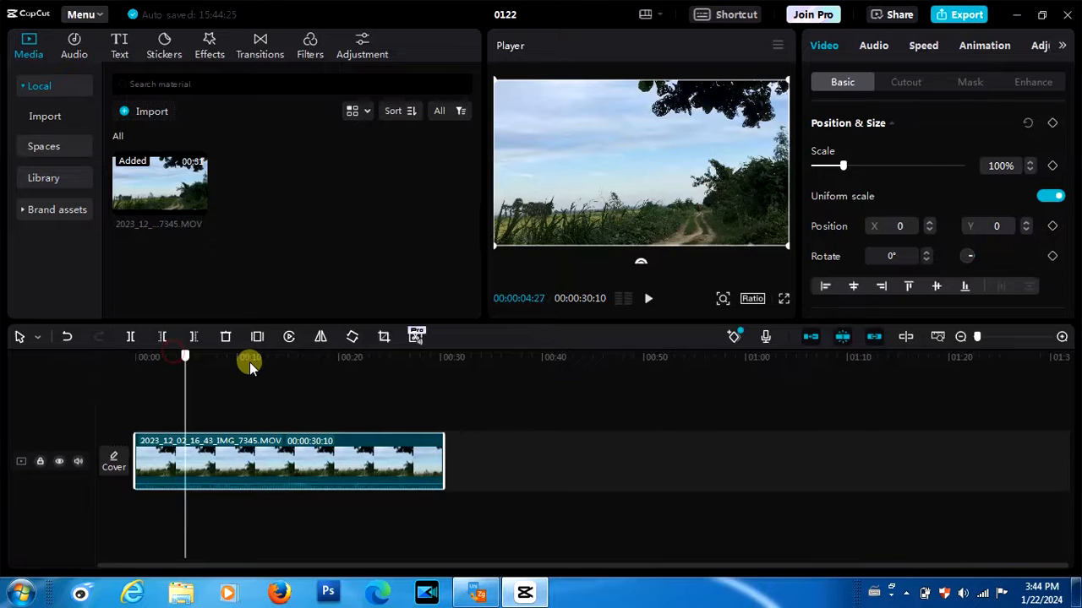
left_click_drag(250, 361, 296, 372)
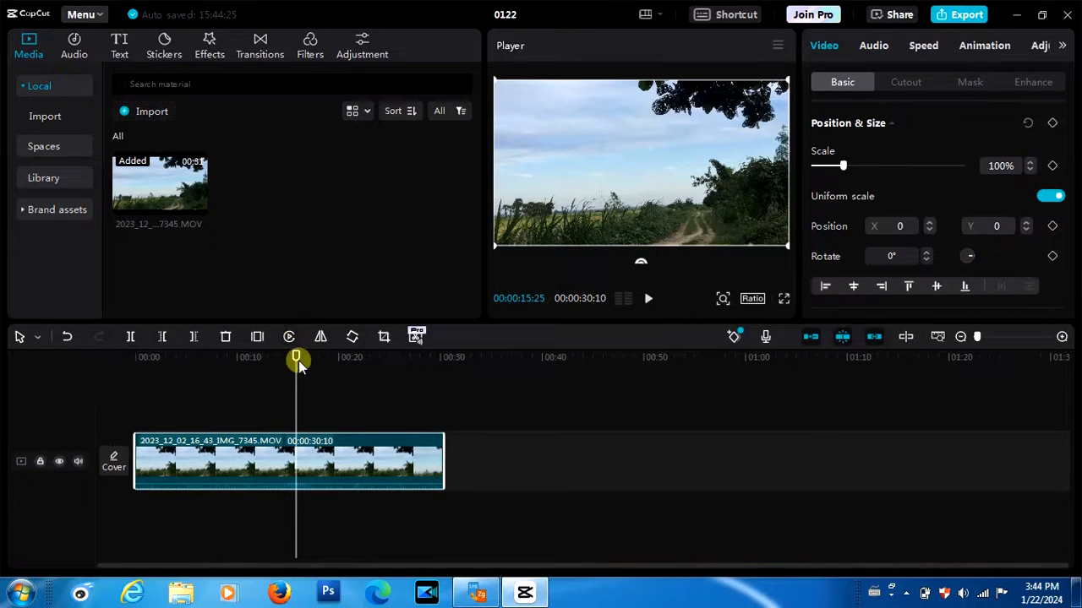
left_click(648, 300)
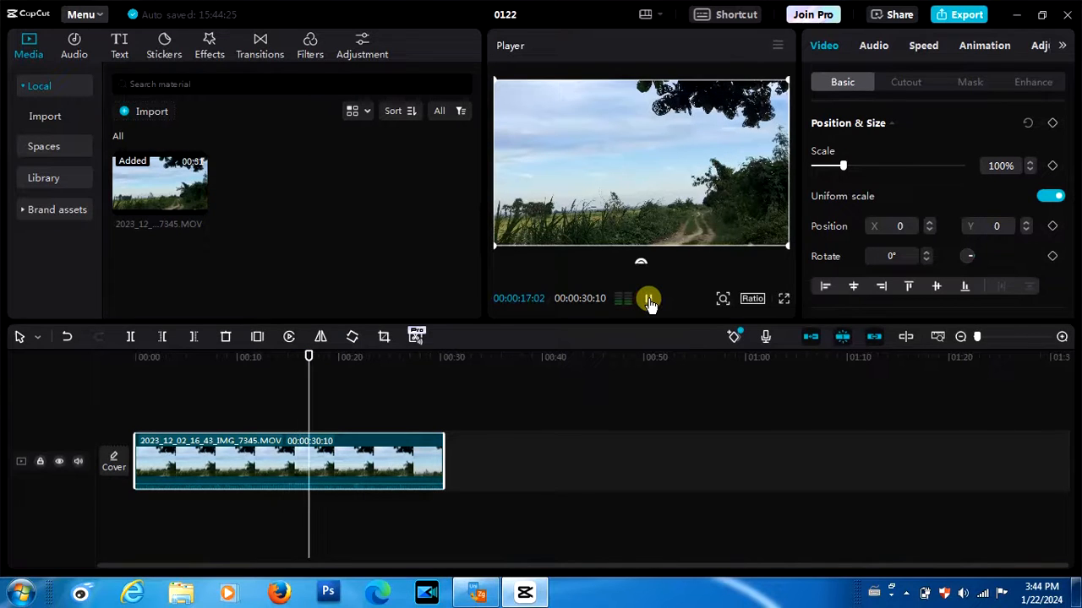
left_click(649, 300)
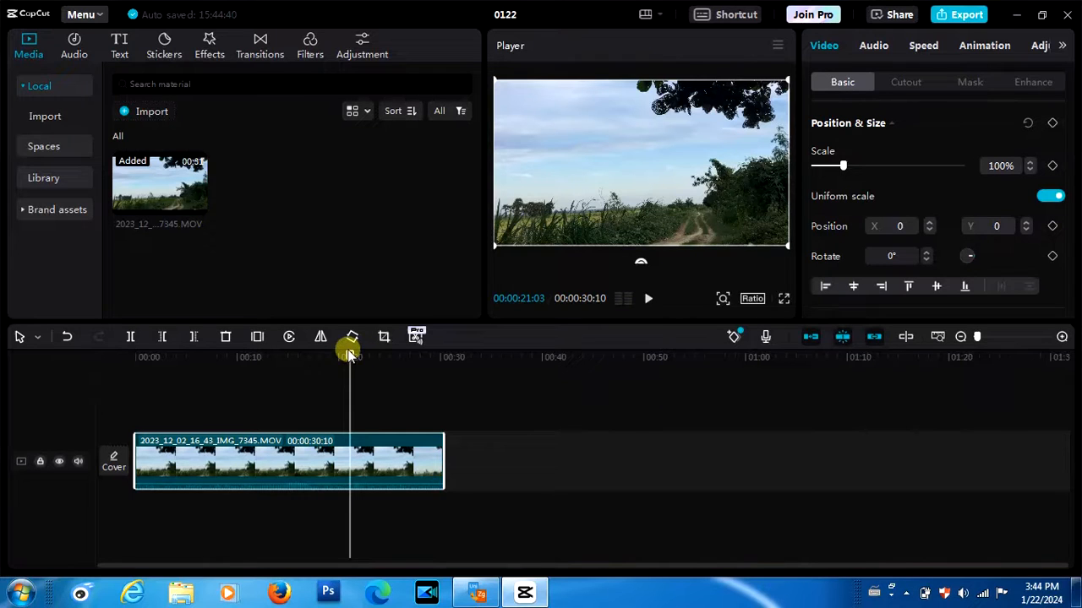
- Try trimming away the part of the clip before 00:00:09:29 and undo the trim
left_click_drag(350, 357, 216, 380)
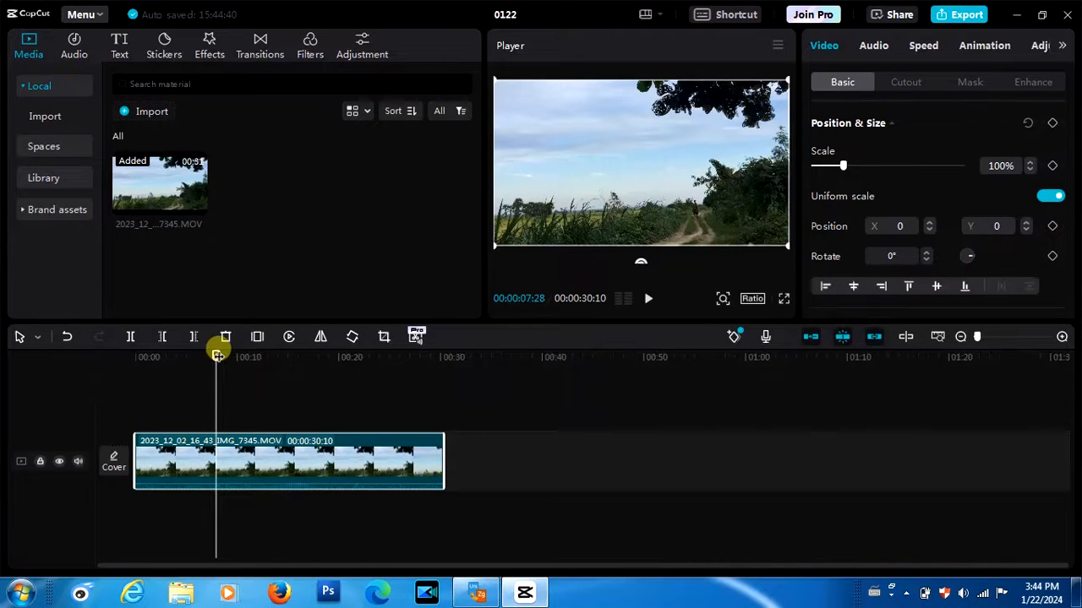
left_click_drag(217, 356, 237, 356)
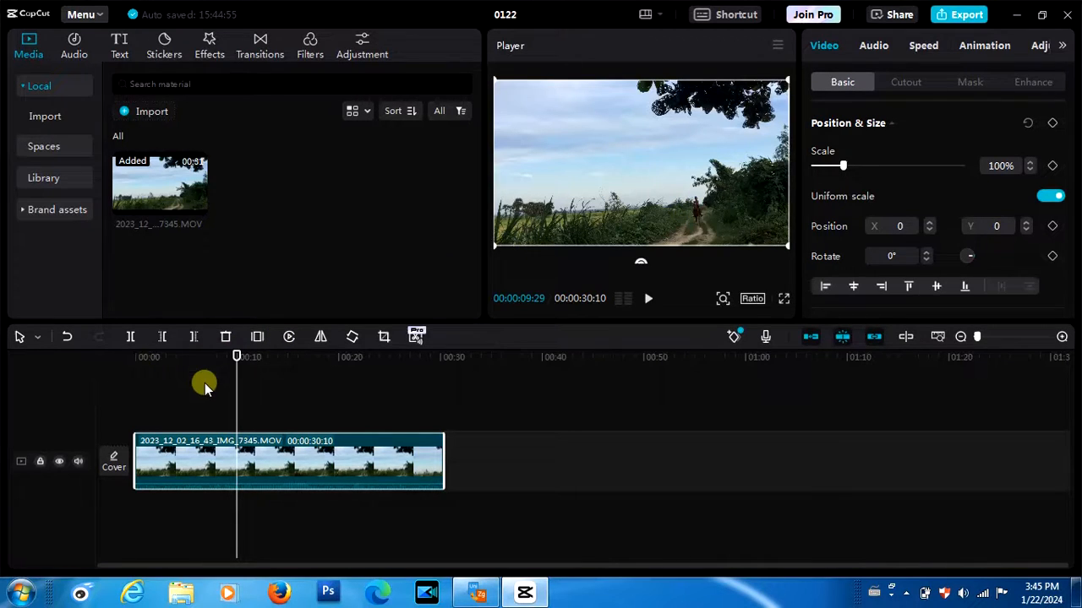
left_click(164, 336)
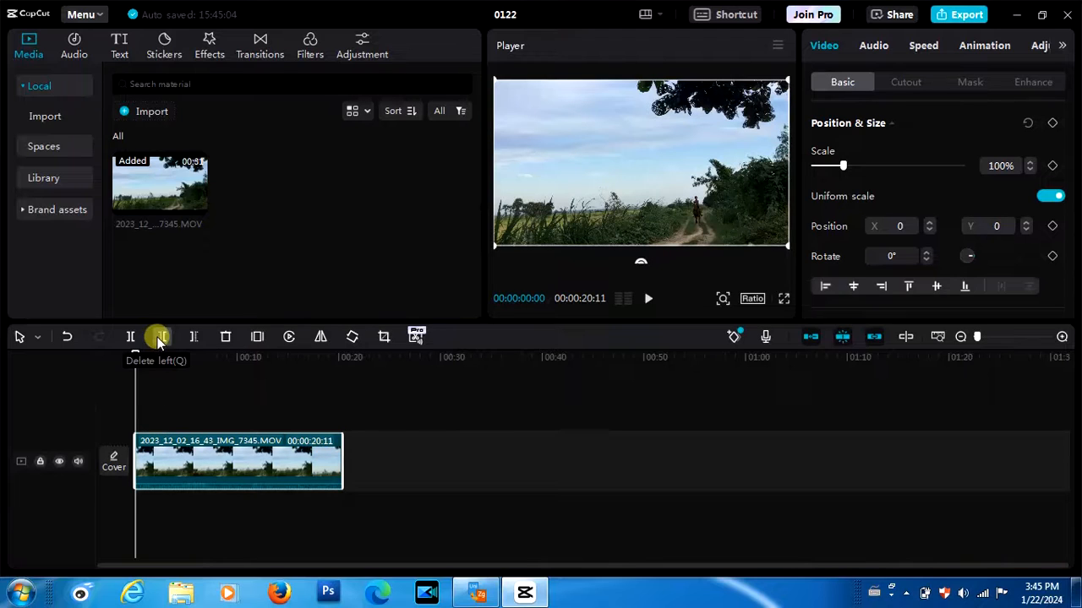
left_click(67, 336)
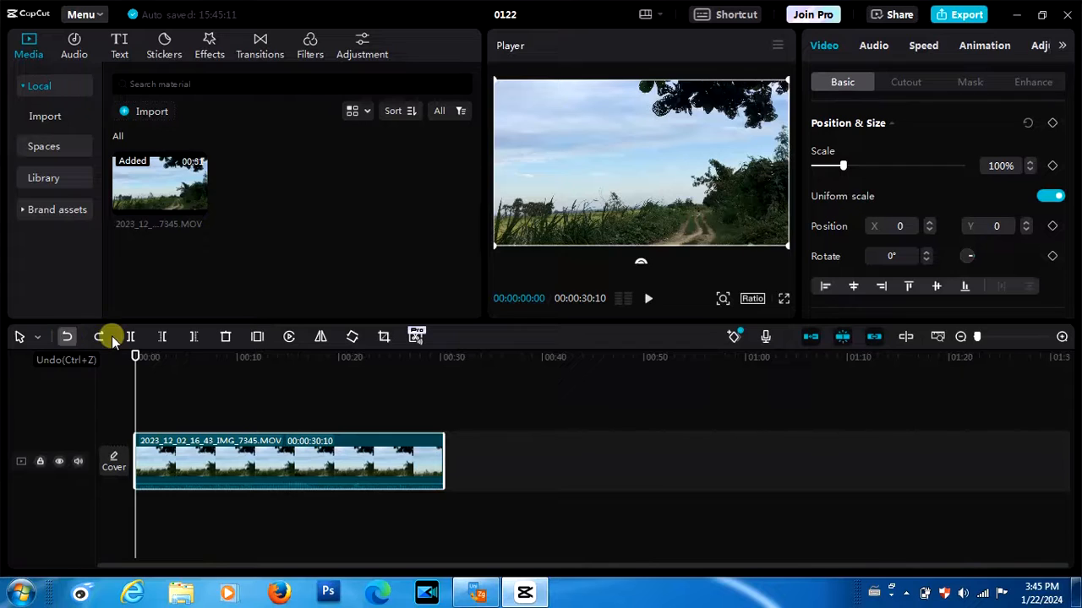
- Try trimming away the part after 00:00:06:26 and the part before it, undoing each trim
left_click(205, 360)
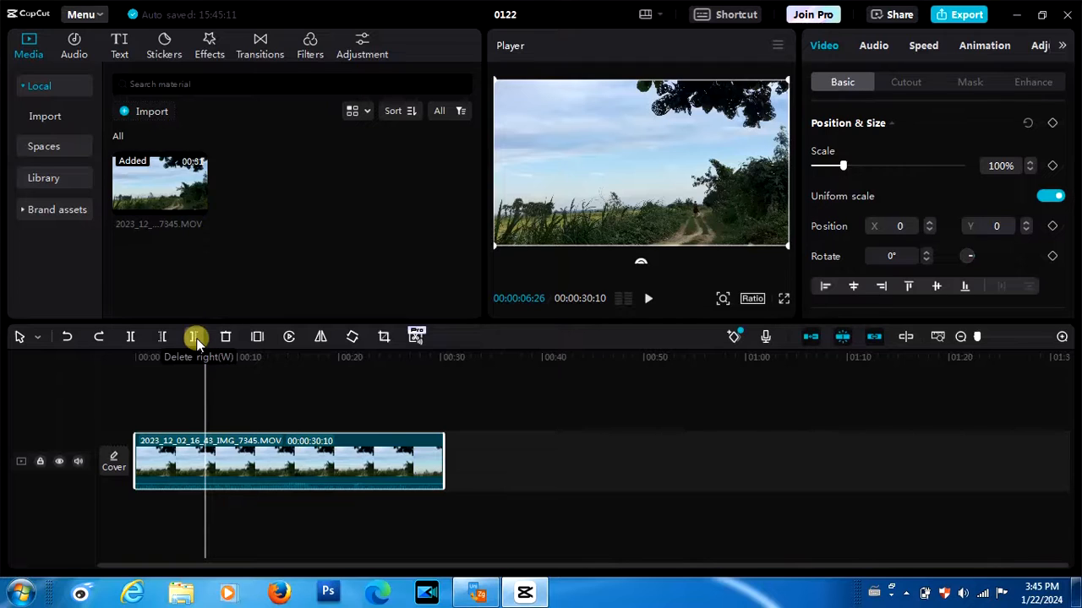
left_click(195, 337)
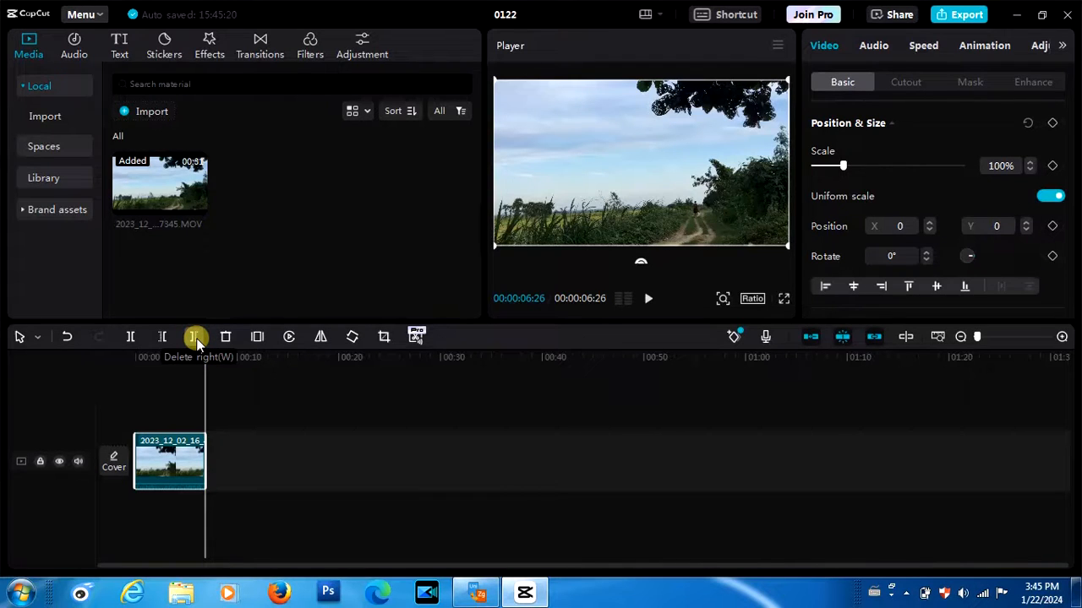
left_click(67, 337)
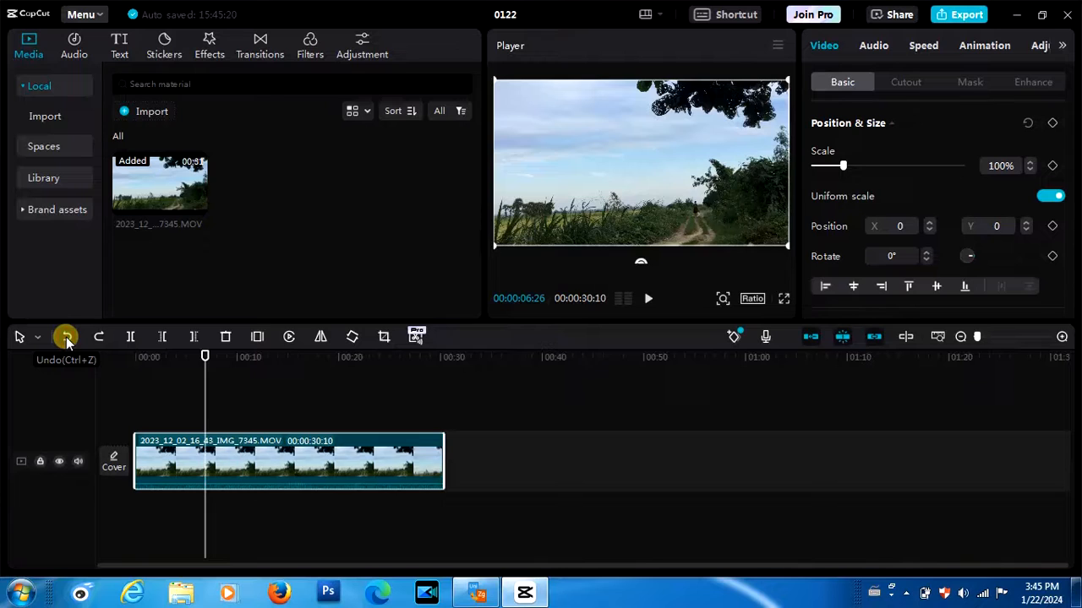
left_click(162, 337)
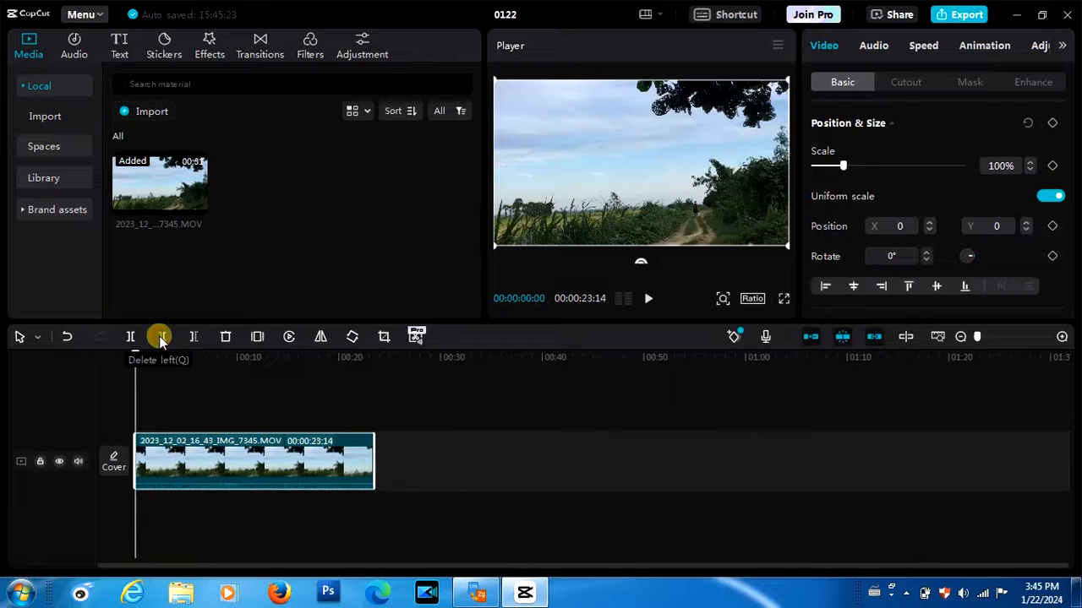
left_click(67, 337)
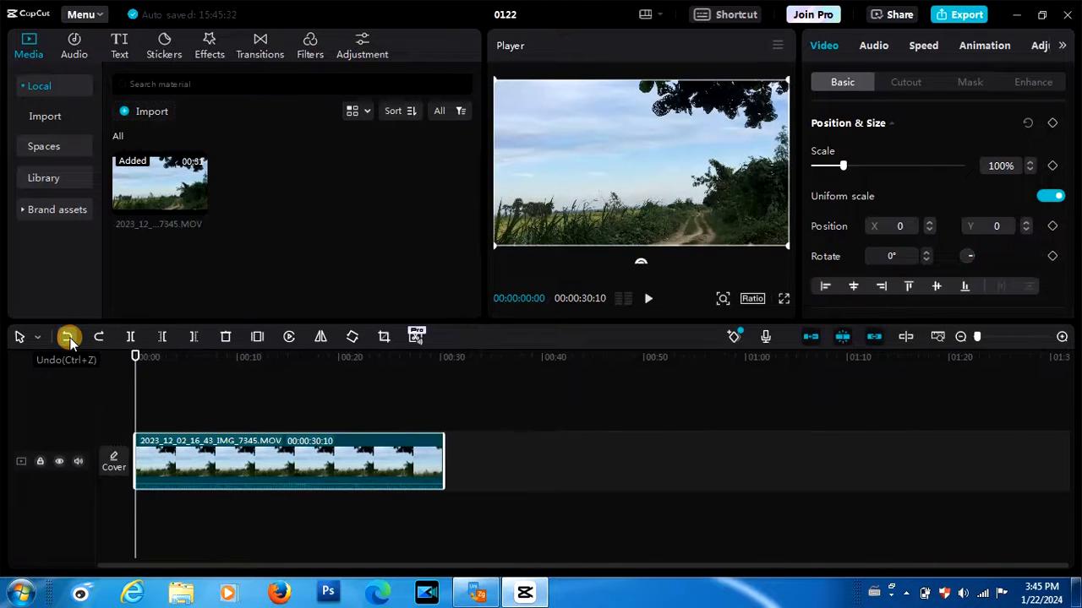
- Split the timeline clip at 00:00:08:19 and at 00:00:13:24
left_click(223, 369)
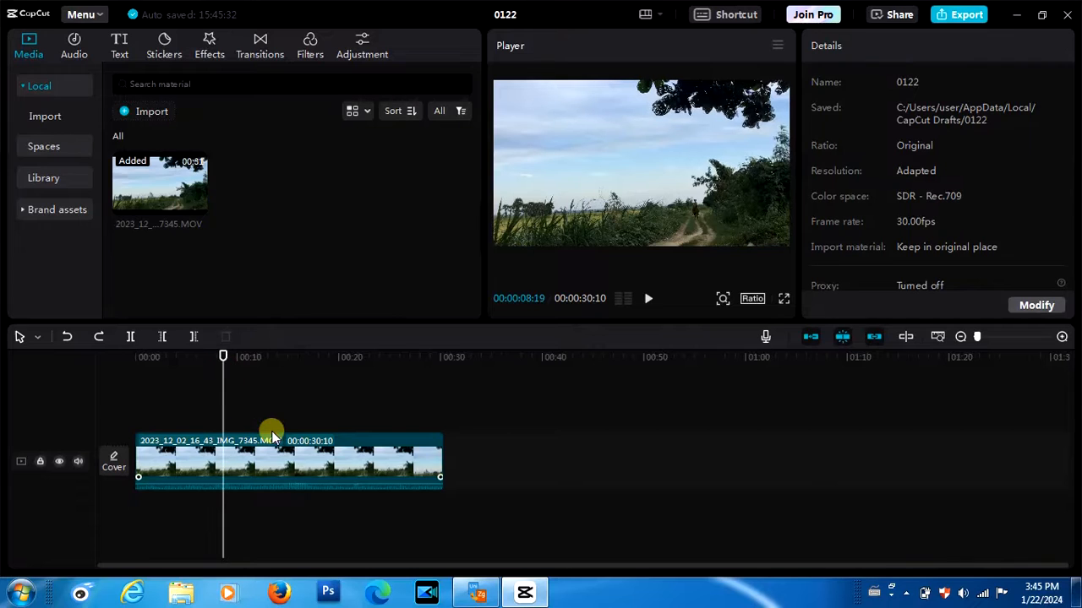
left_click(133, 337)
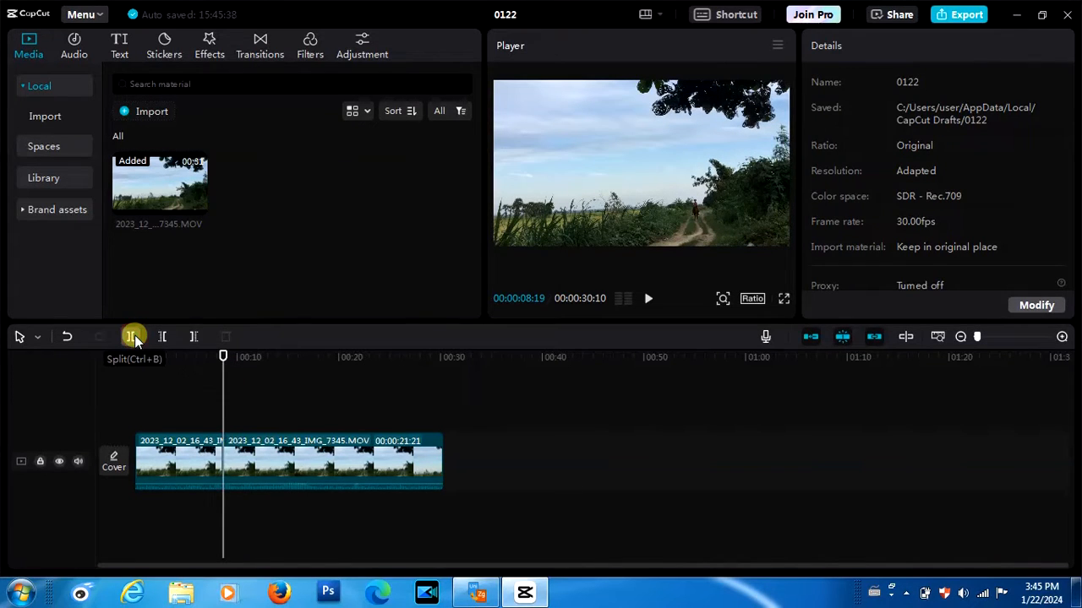
left_click(275, 357)
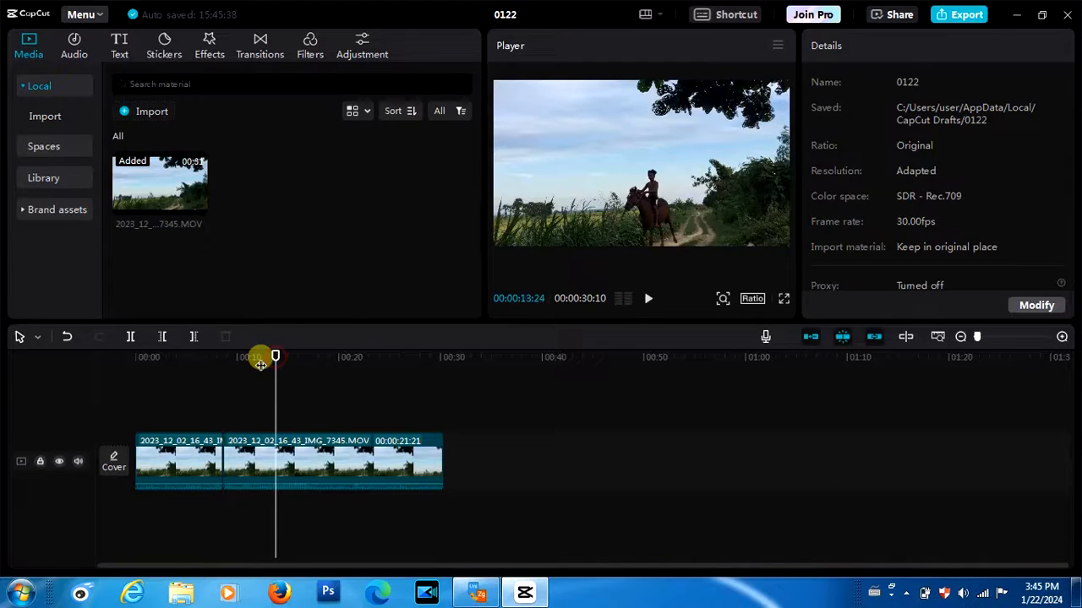
left_click(130, 336)
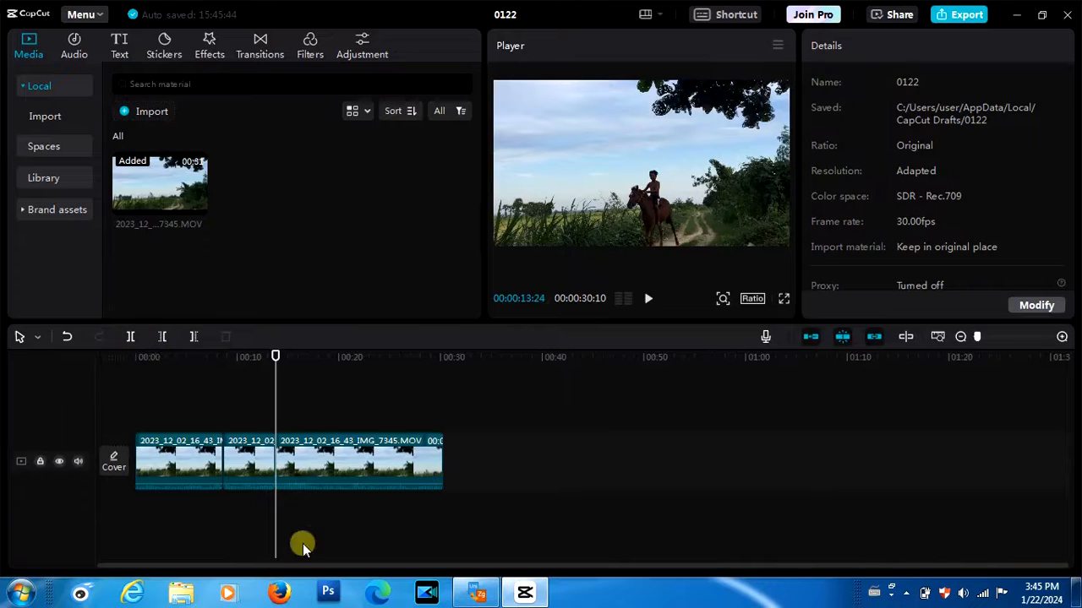
- Try deleting the middle segment of the clip, and undo the deletion and both splits
left_click(249, 474)
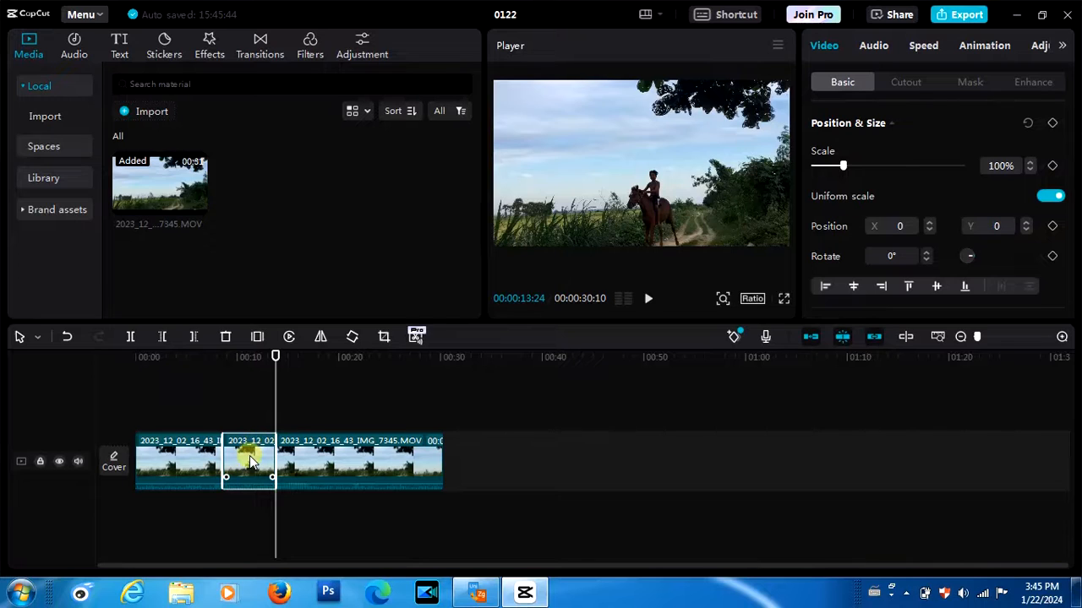
left_click(226, 337)
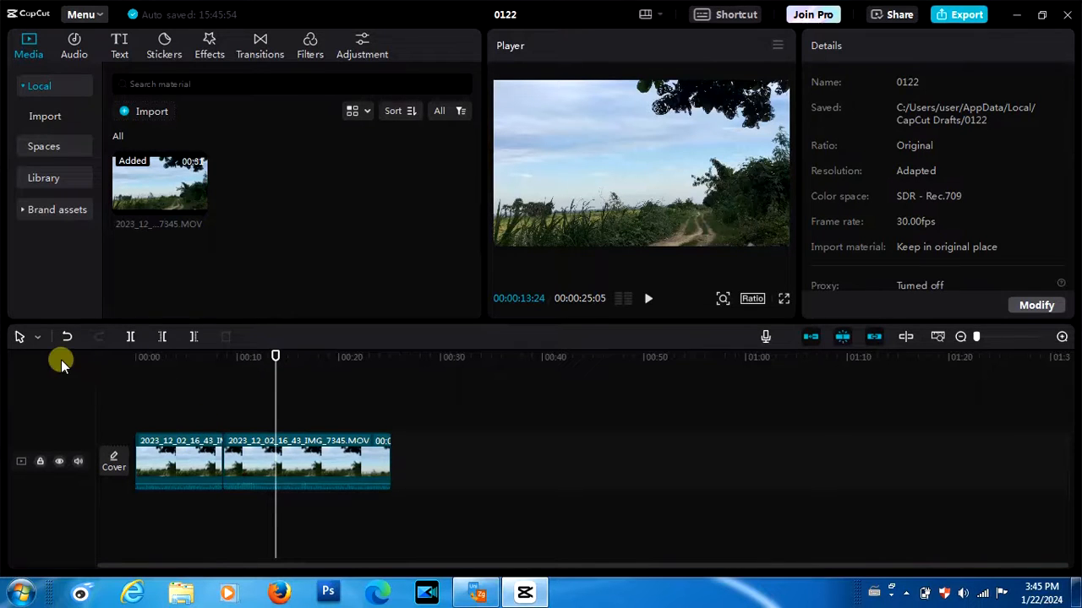
left_click(67, 336)
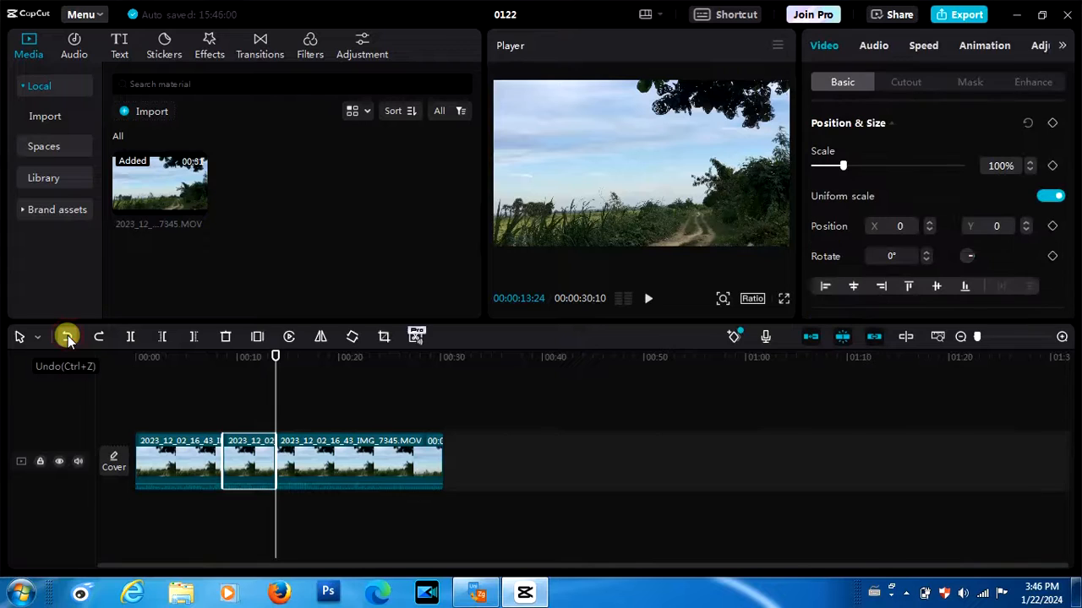
left_click(68, 337)
left_click(67, 337)
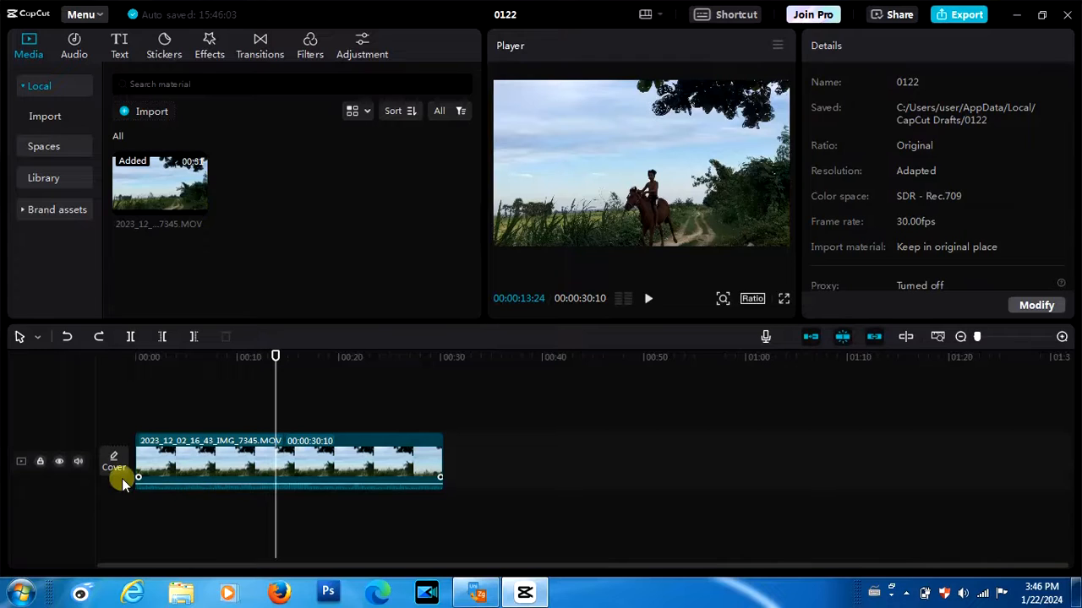
- Try muting the video clip's audio, play part of it, and unmute it and play again from about 00:00:10:04
left_click(78, 459)
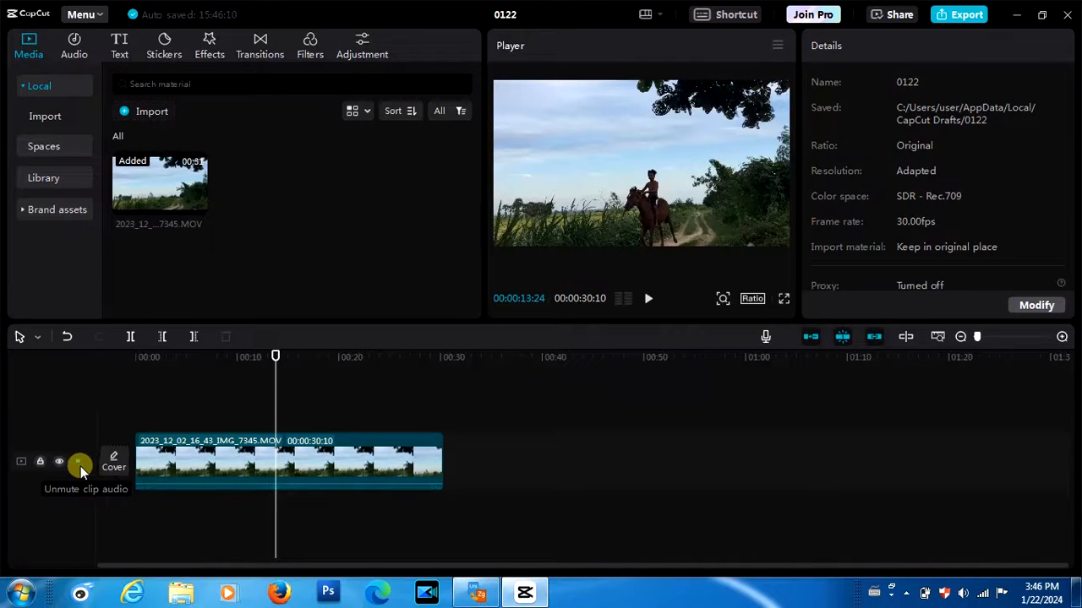
left_click(648, 298)
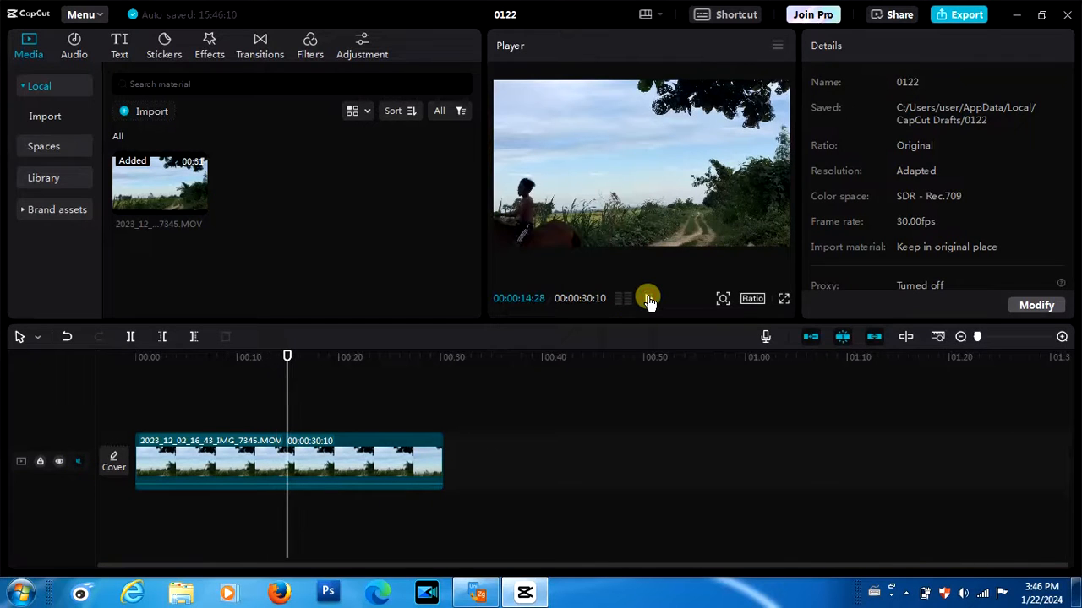
left_click(648, 299)
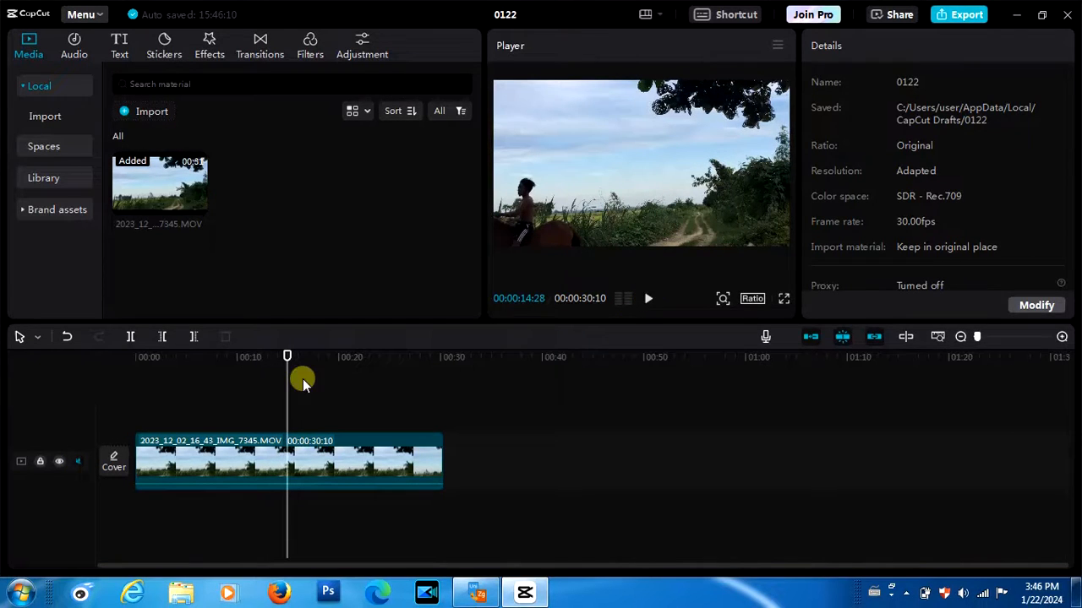
left_click(239, 364)
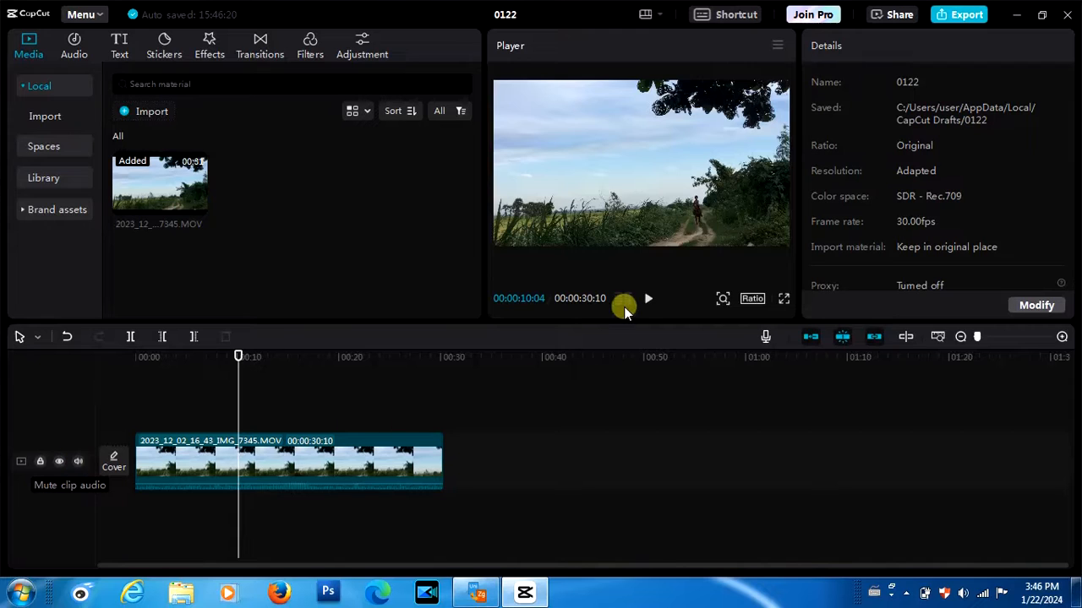
left_click(648, 298)
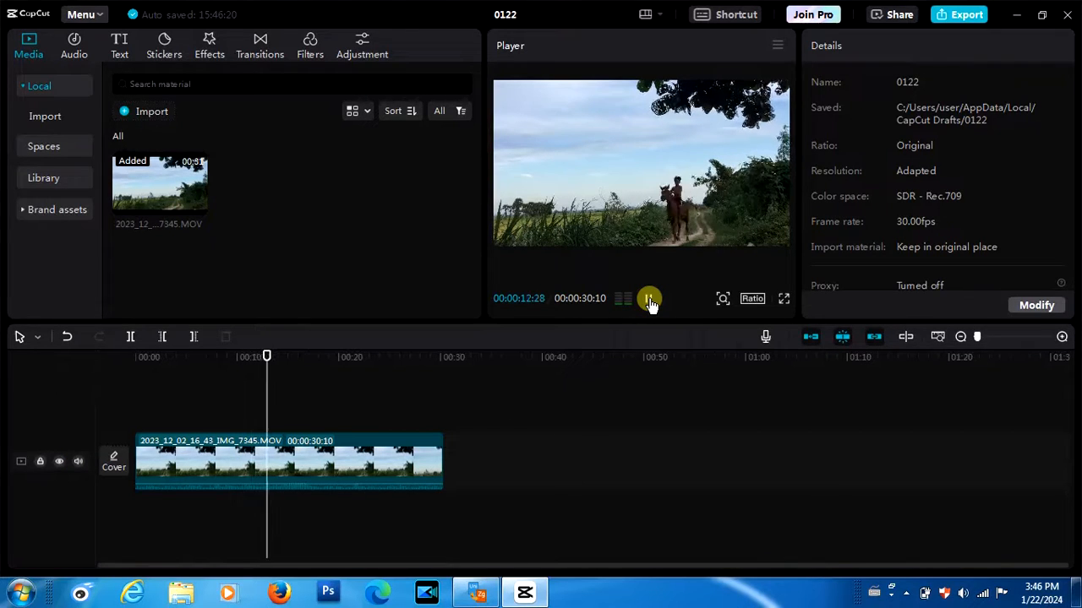
left_click(648, 298)
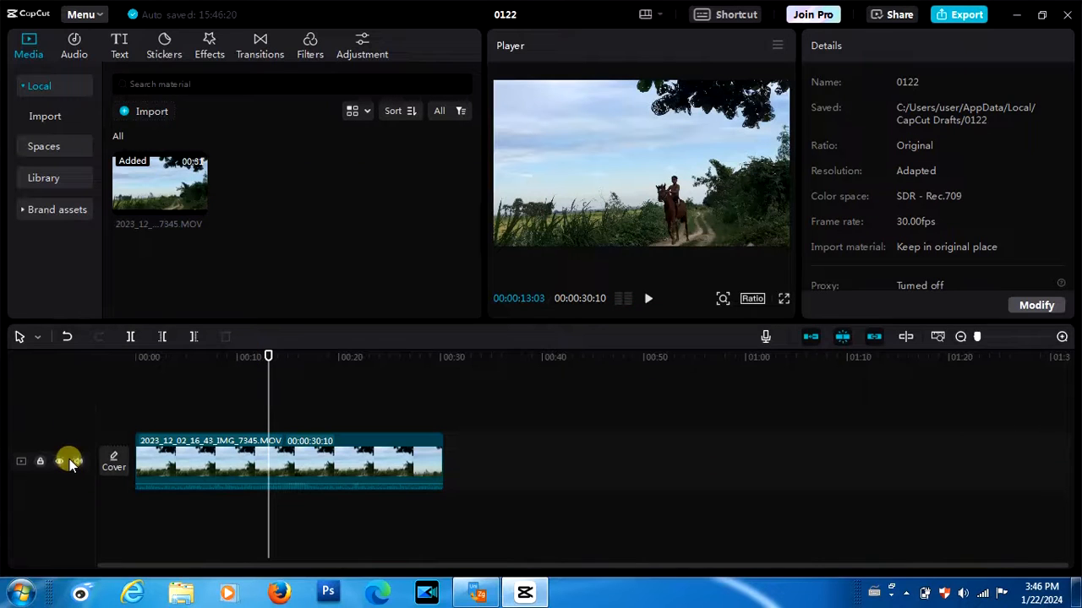
- Extract the audio from the video clip onto its own track and delete the extracted audio
left_click(224, 466)
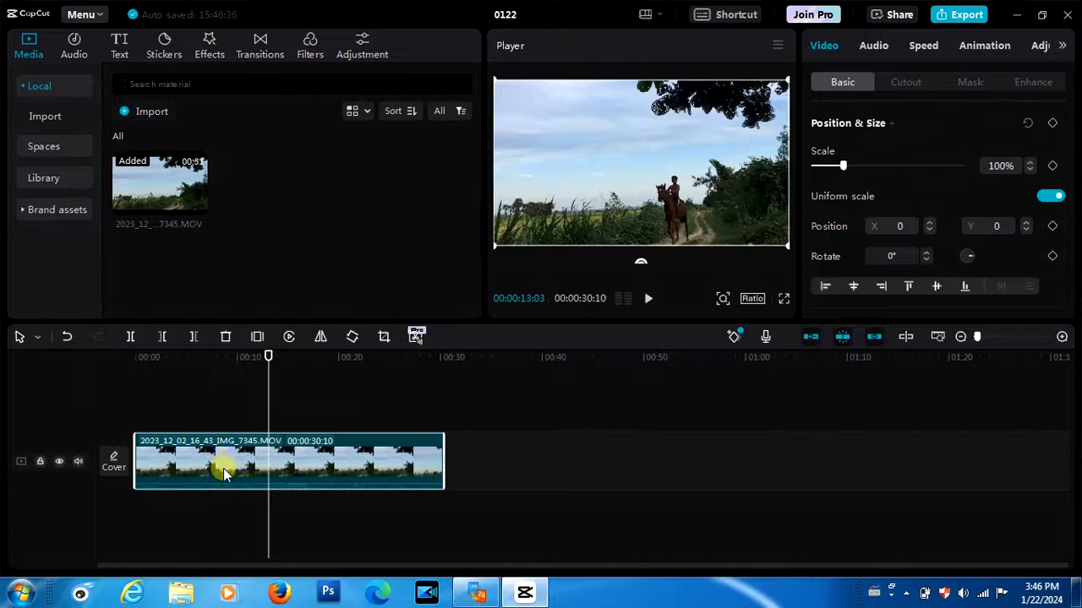
right_click(223, 468)
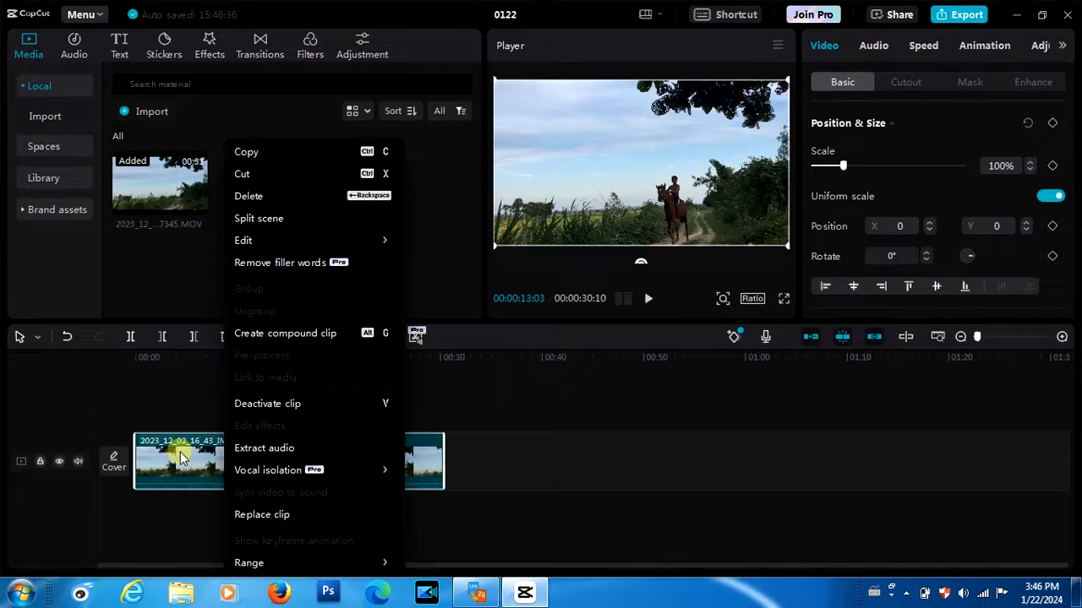
left_click(266, 451)
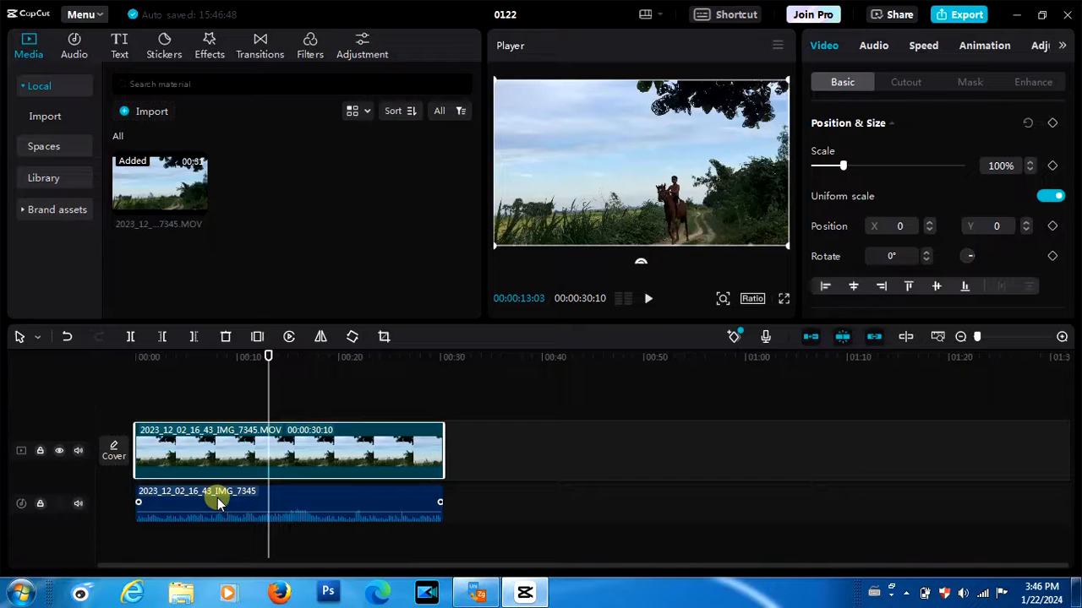
left_click(217, 498)
right_click(217, 498)
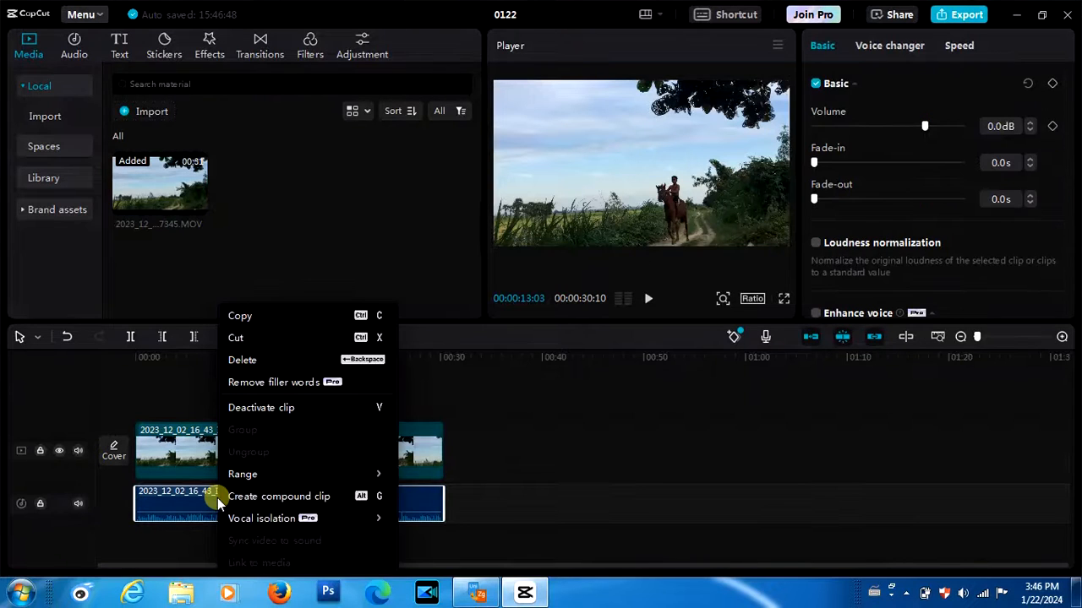
left_click(247, 363)
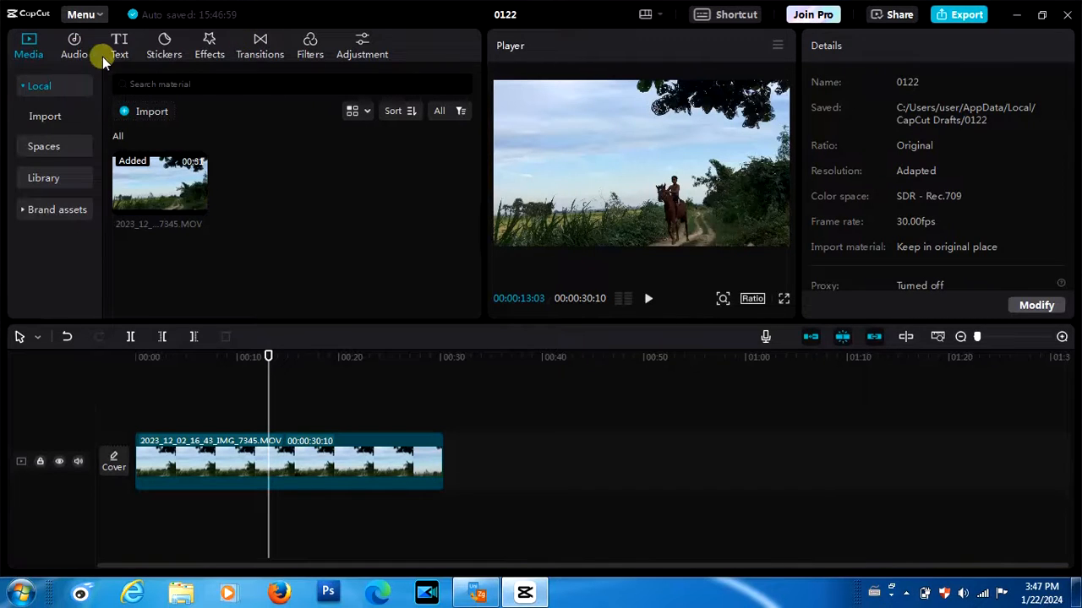
- Preview the song "Emotional, female vocals, R & B(1078984)" in the music library and look at the extracted audio import option
left_click(73, 45)
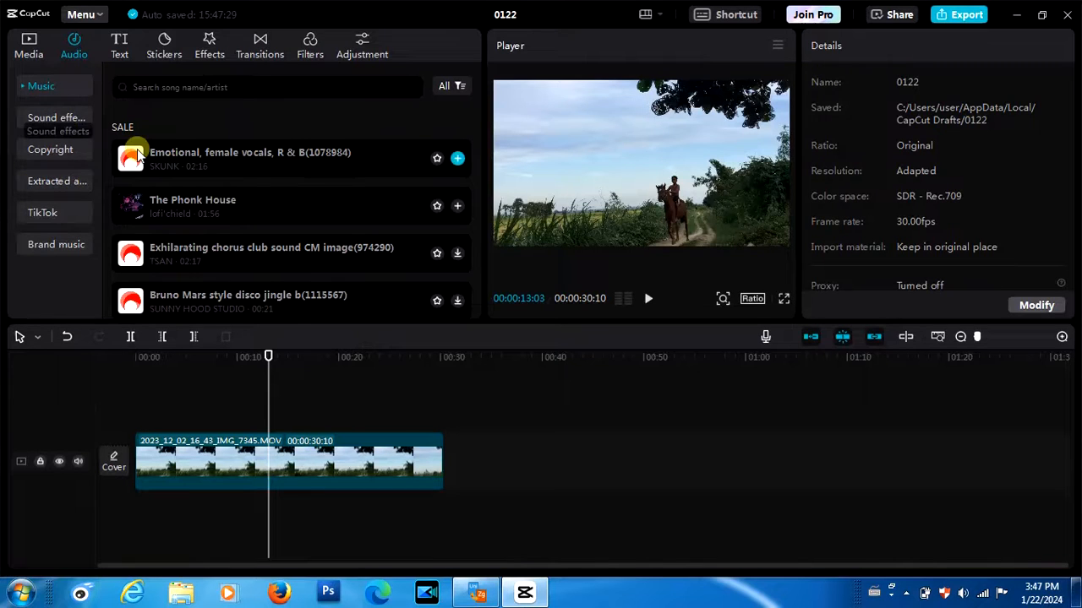
left_click(226, 161)
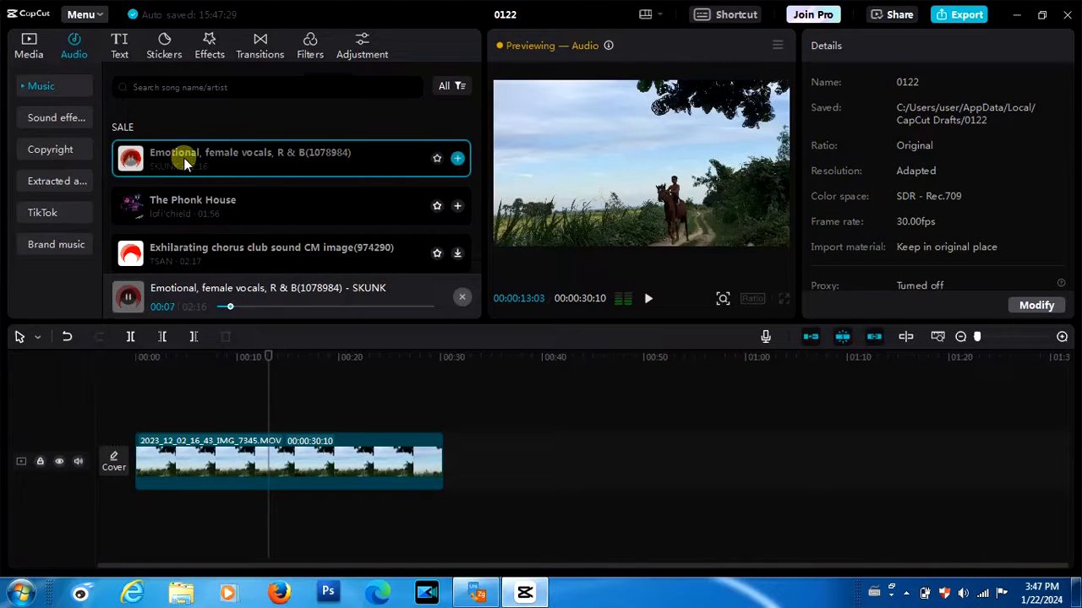
left_click(126, 297)
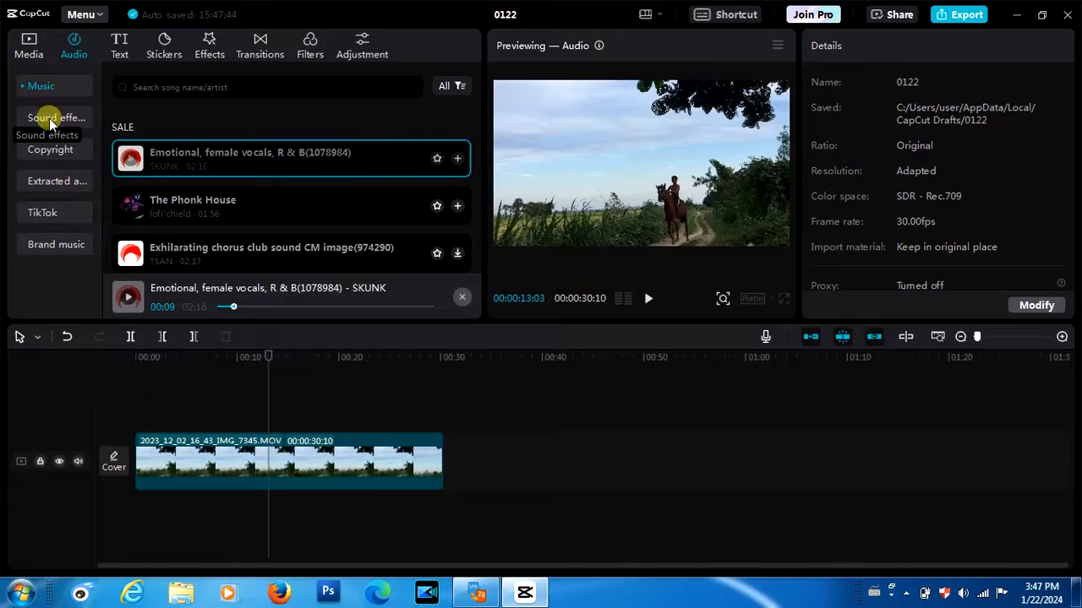
left_click(62, 185)
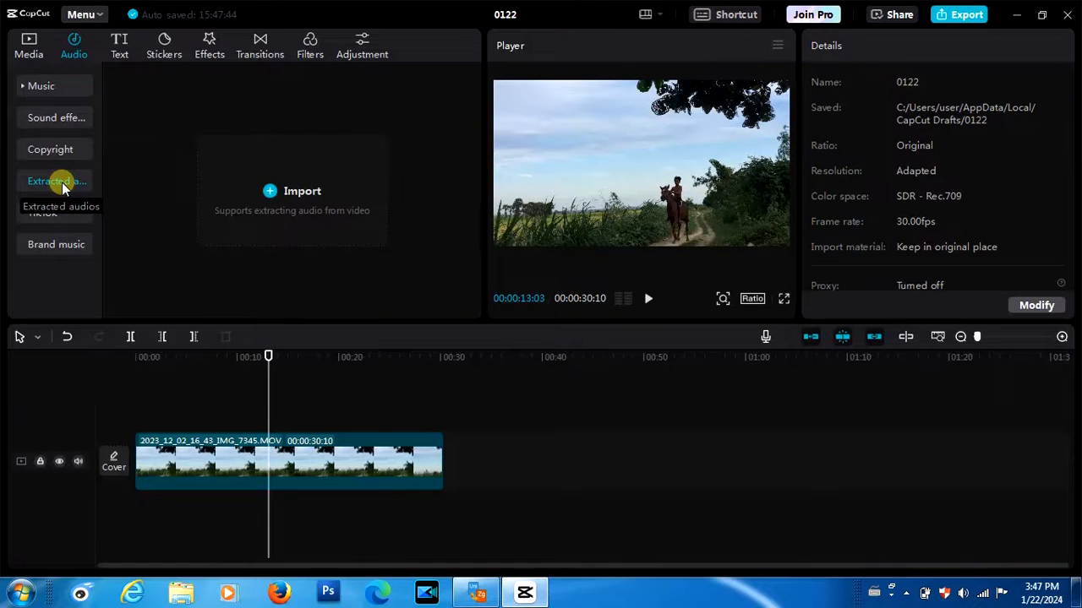
left_click(271, 194)
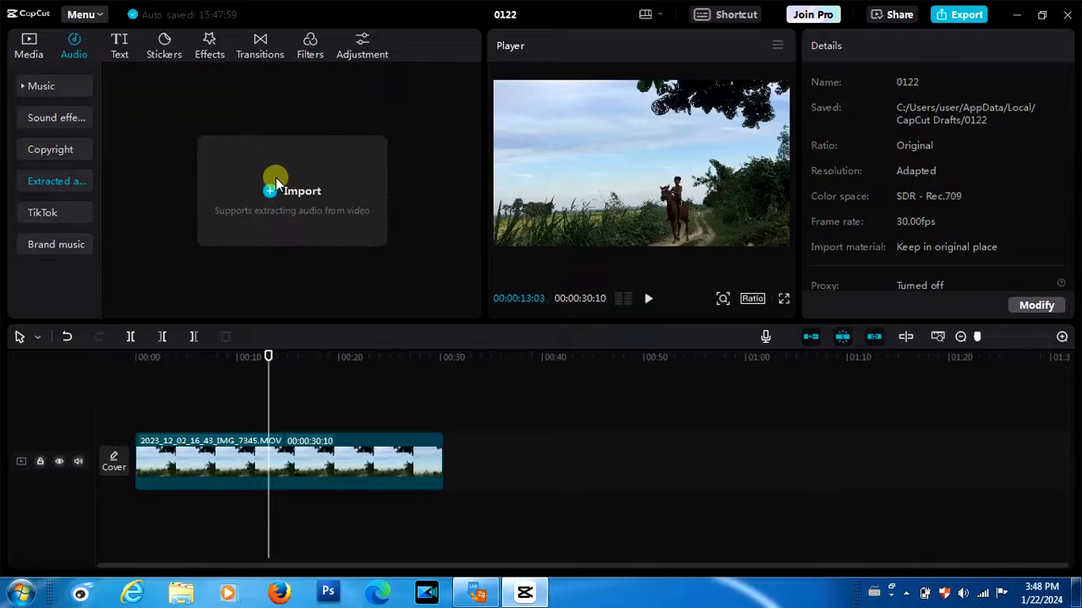
- Look through the default text, the text effects and the text templates
left_click(122, 48)
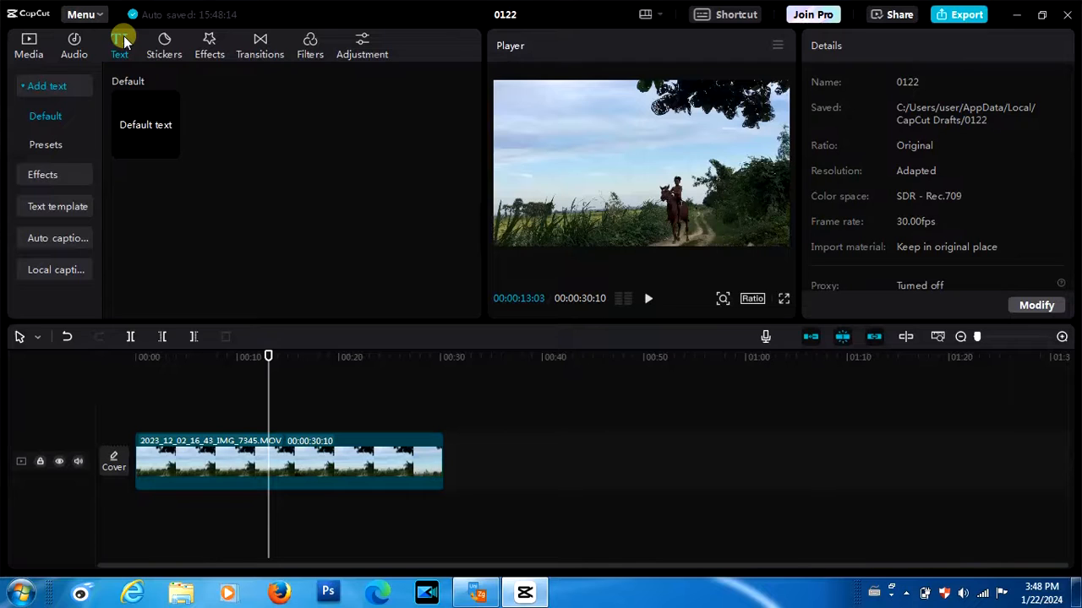
mouse_move(151, 129)
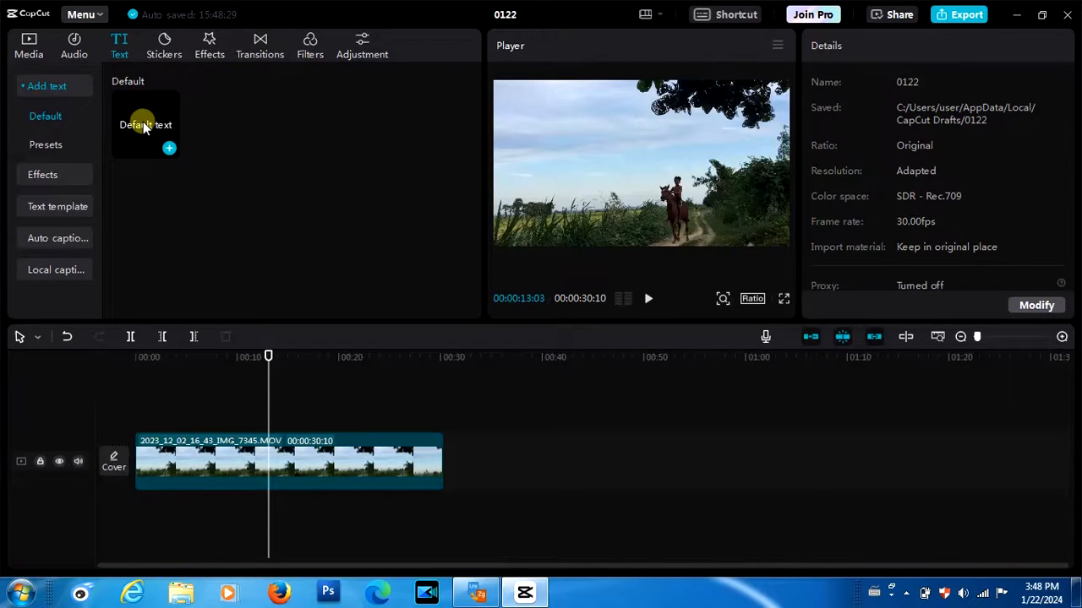
left_click(170, 147)
left_click(44, 176)
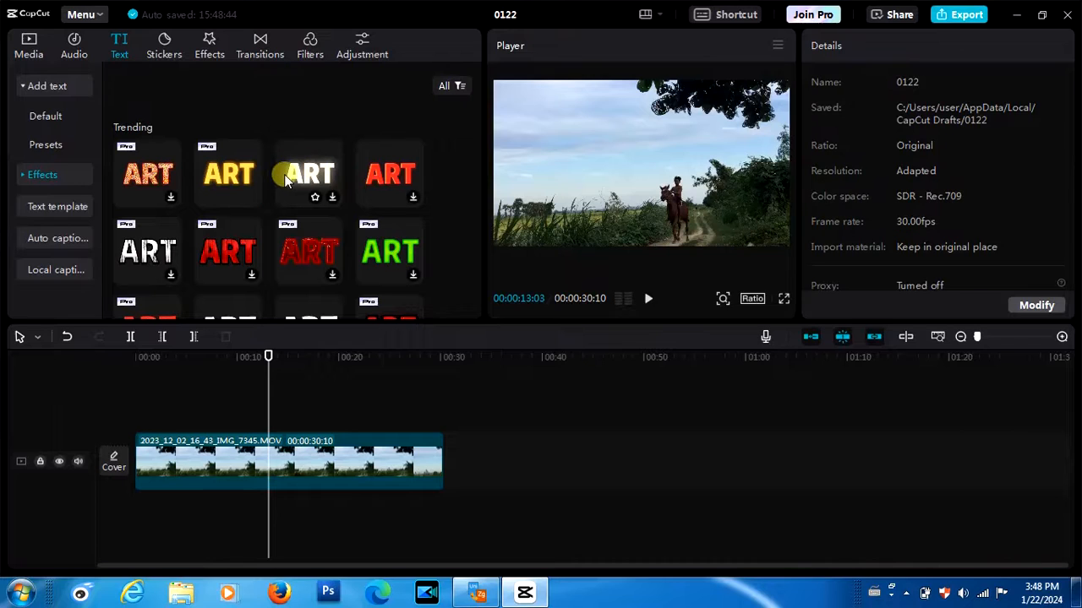
left_click(49, 210)
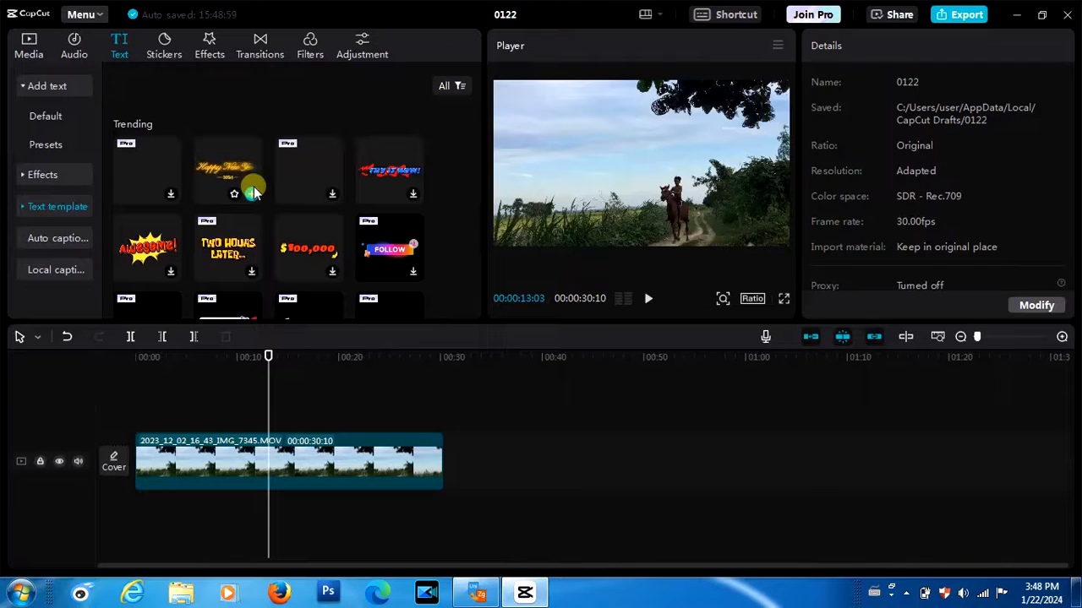
- Place a short default text clip on the timeline above the video, around 00:00:13:03
left_click(51, 116)
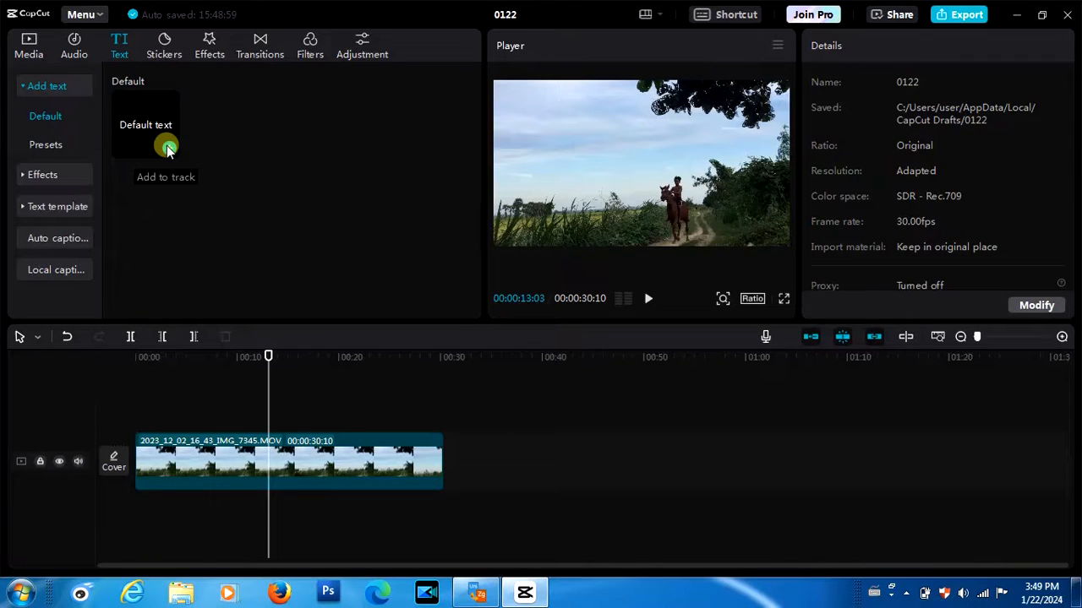
left_click_drag(167, 150, 286, 424)
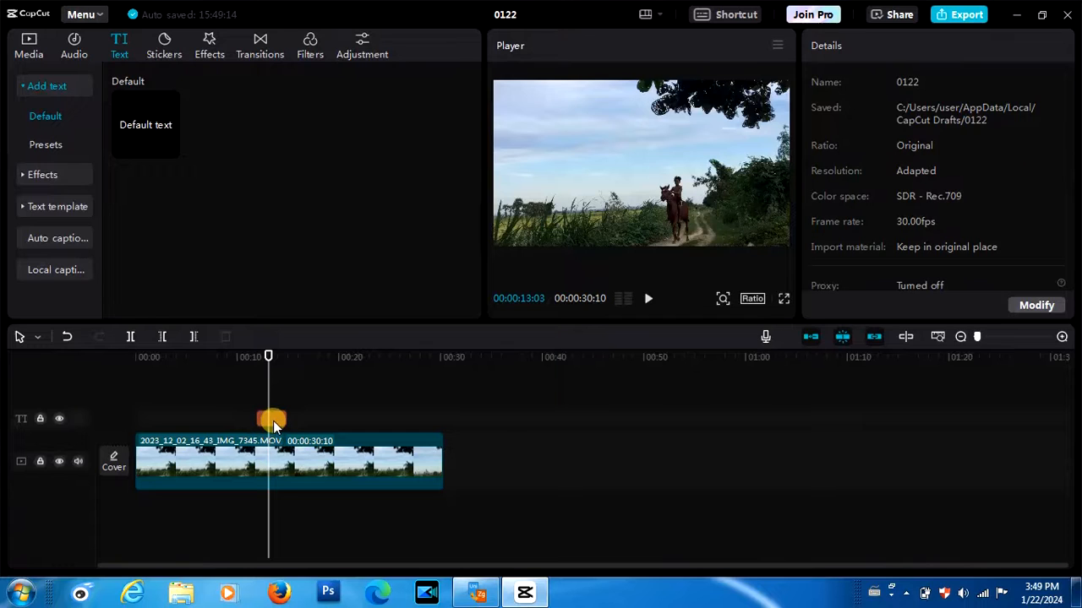
- Replace the wording of the default text clip with the Burmese greeting "မဂၤလာပါ"
left_click(273, 421)
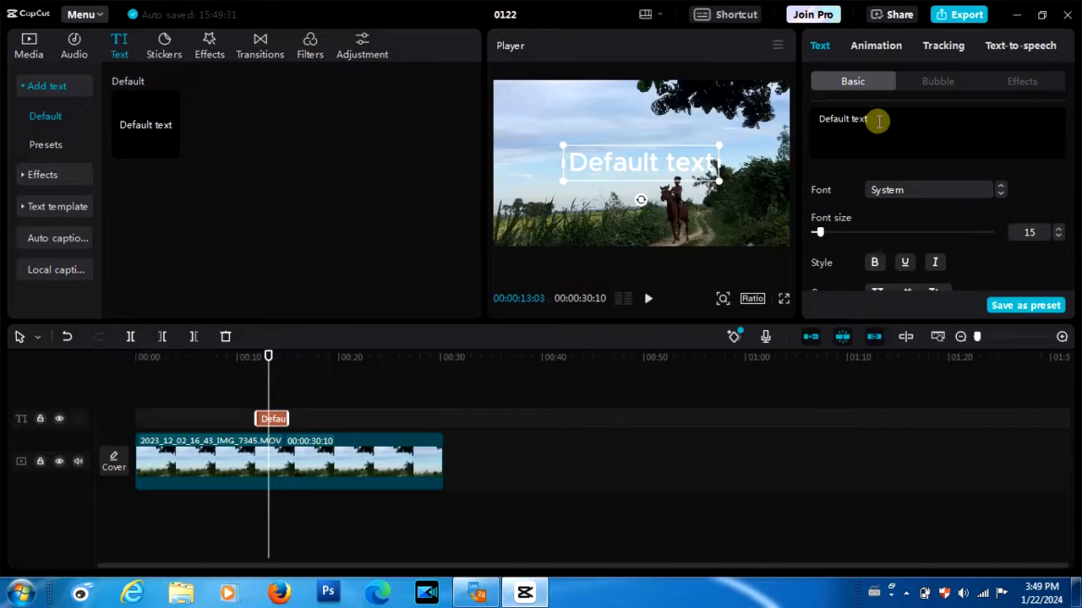
key("BackSpace")
key("BackSpace")
key("BackSpace")
key("BackSpace")
key("BackSpace")
key("BackSpace")
key("BackSpace")
key("BackSpace")
key("BackSpace")
key("BackSpace")
key("BackSpace")
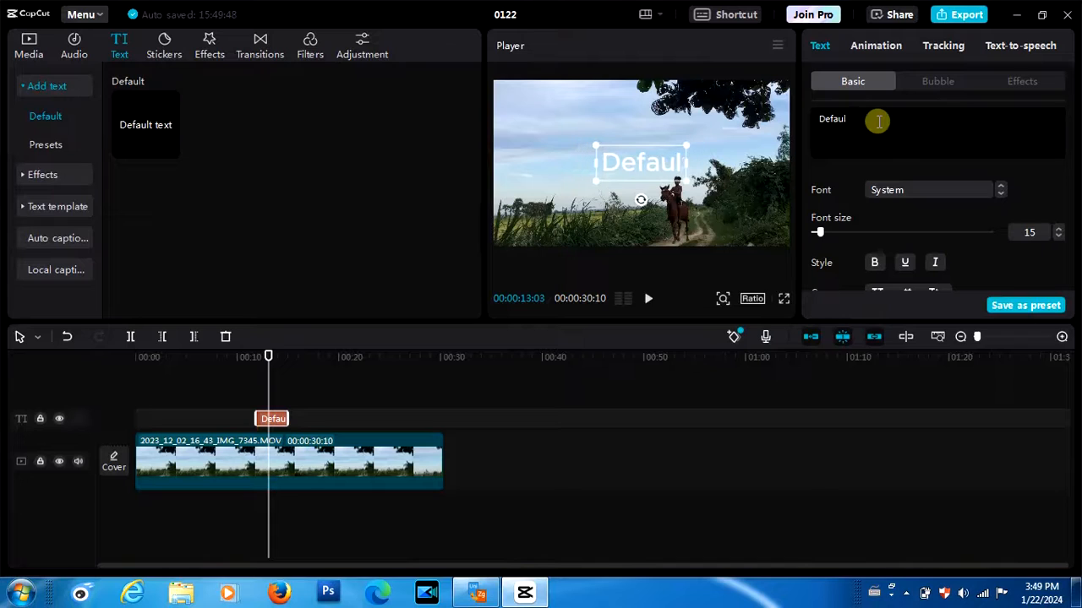
key("BackSpace")
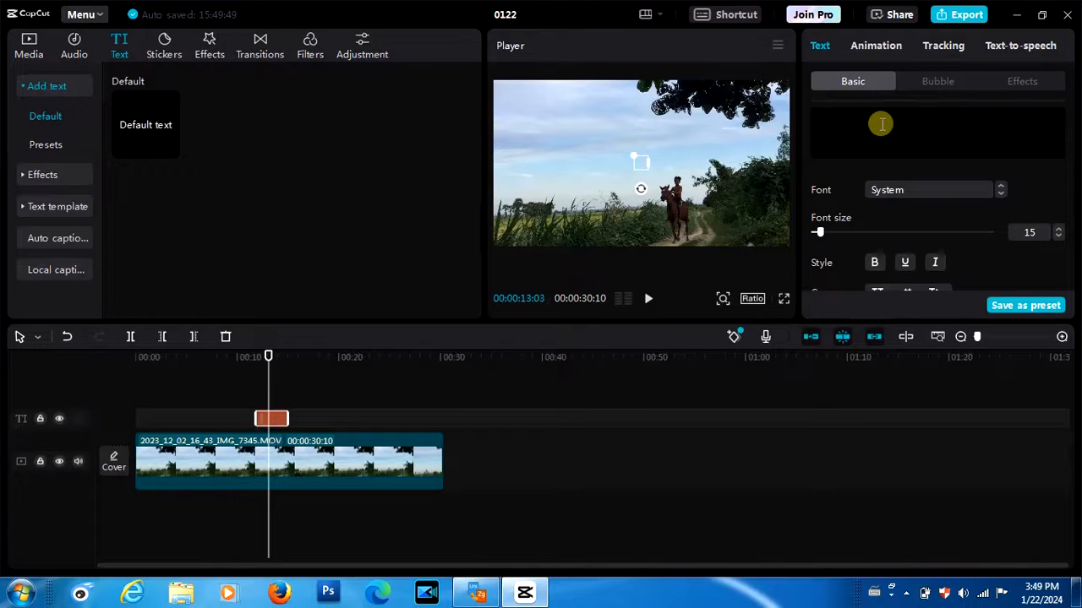
type("ও")
type("ဂ")
key("Return")
key("BackSpace")
key("BackSpace")
type("ၤခ")
key("BackSpace")
type("လာ")
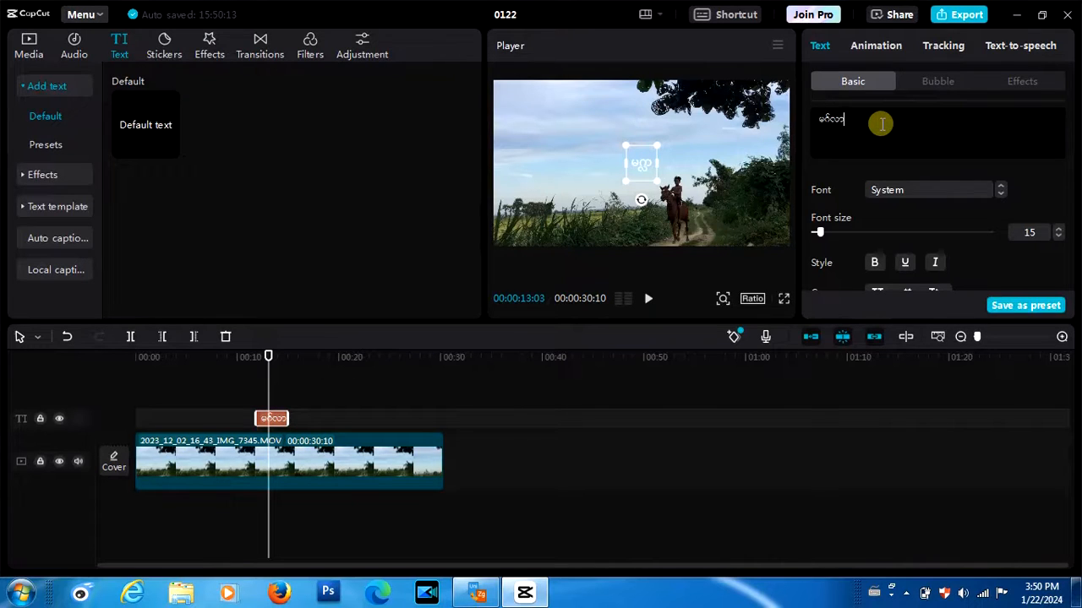
type("ပါ")
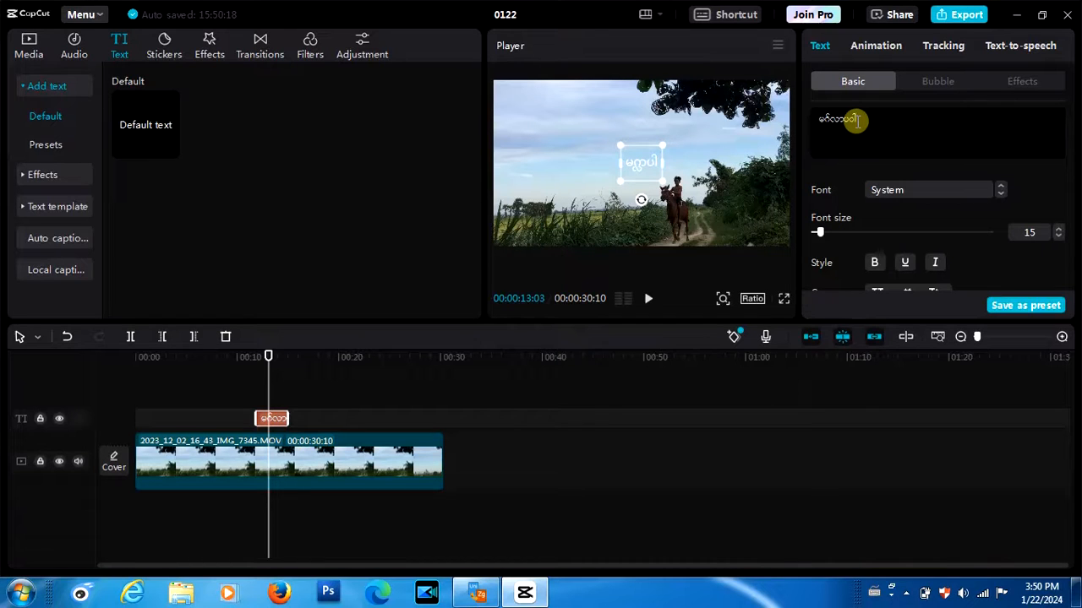
- Try colours such as E81111, FFDE00 and FF00DB on the whole greeting text, and settle on red FF0000
left_click_drag(856, 120, 801, 116)
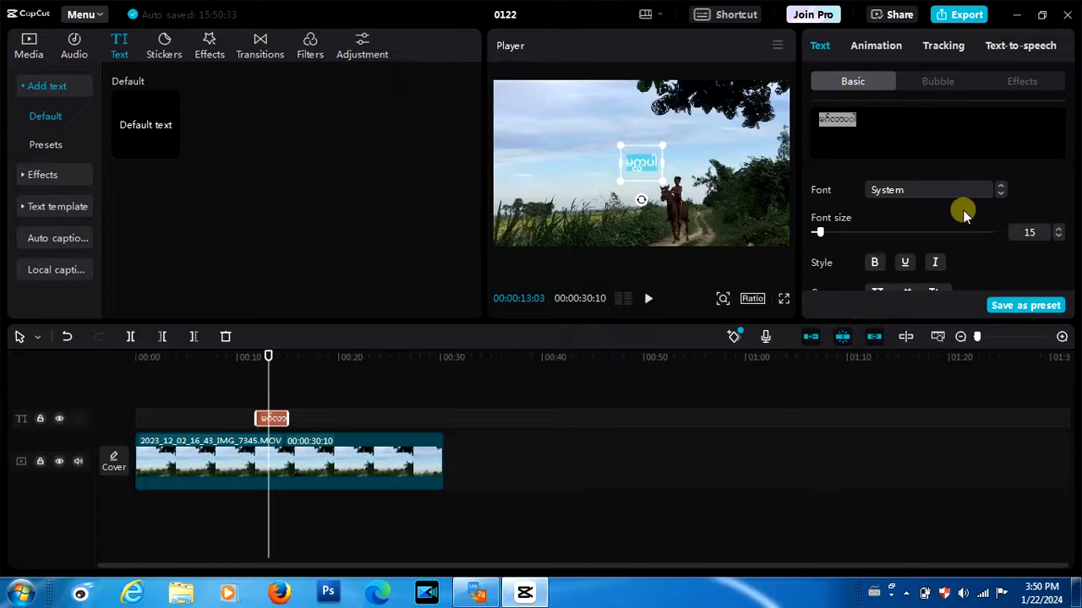
scroll(966, 212, "down", 1)
scroll(966, 212, "down", 1)
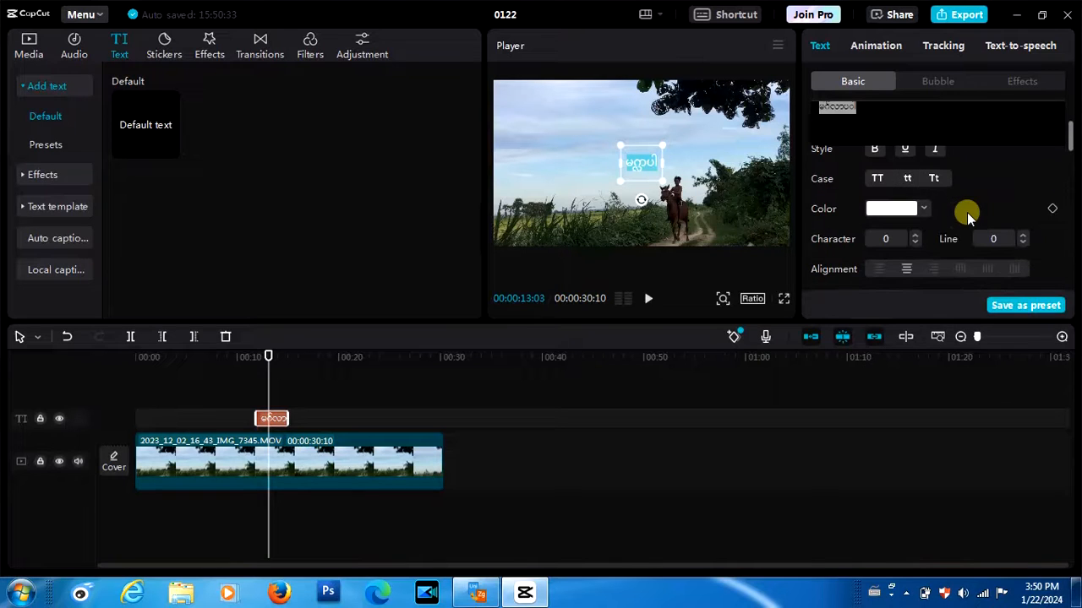
left_click(920, 209)
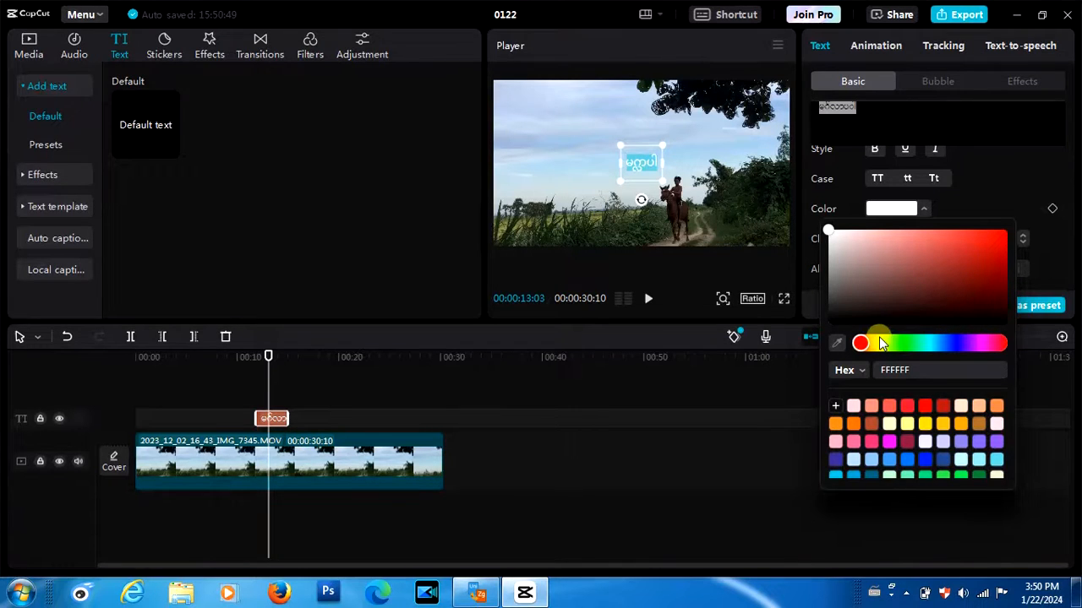
left_click(976, 238)
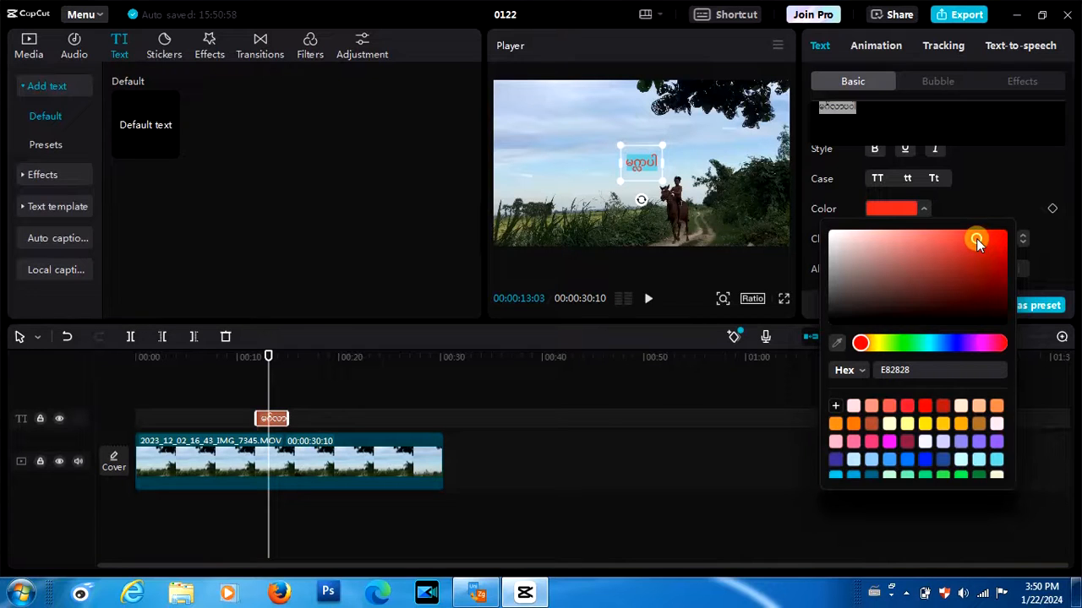
left_click_drag(995, 244, 1007, 234)
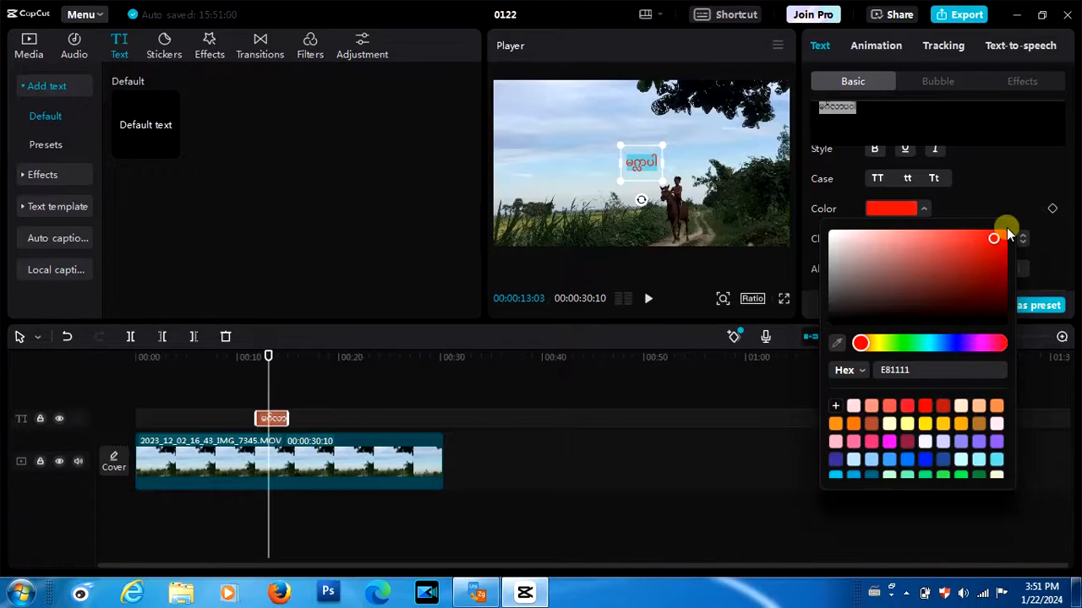
left_click(927, 424)
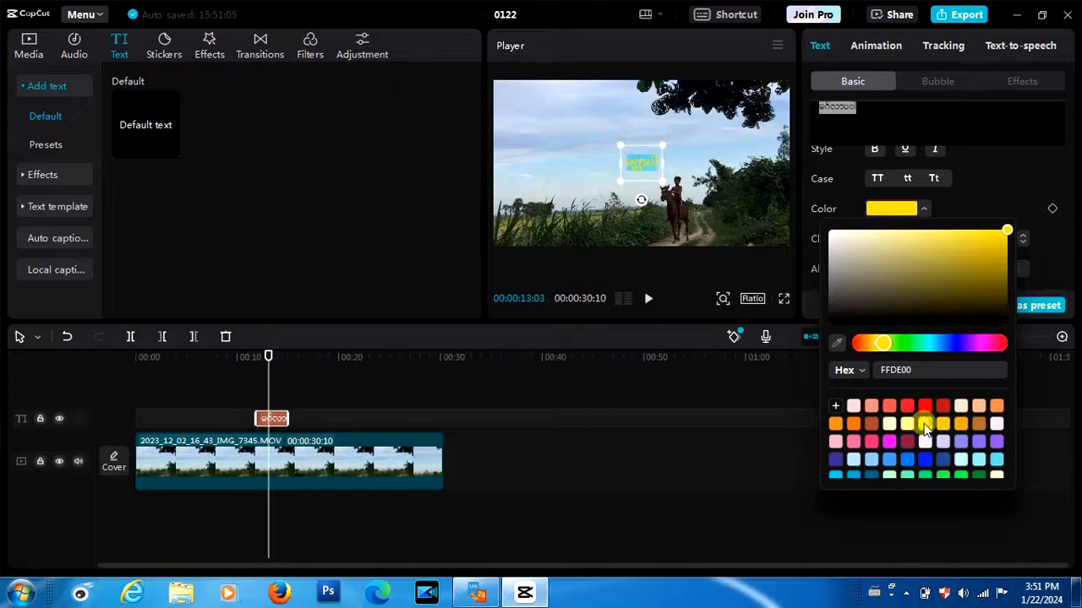
left_click_drag(885, 346, 994, 304)
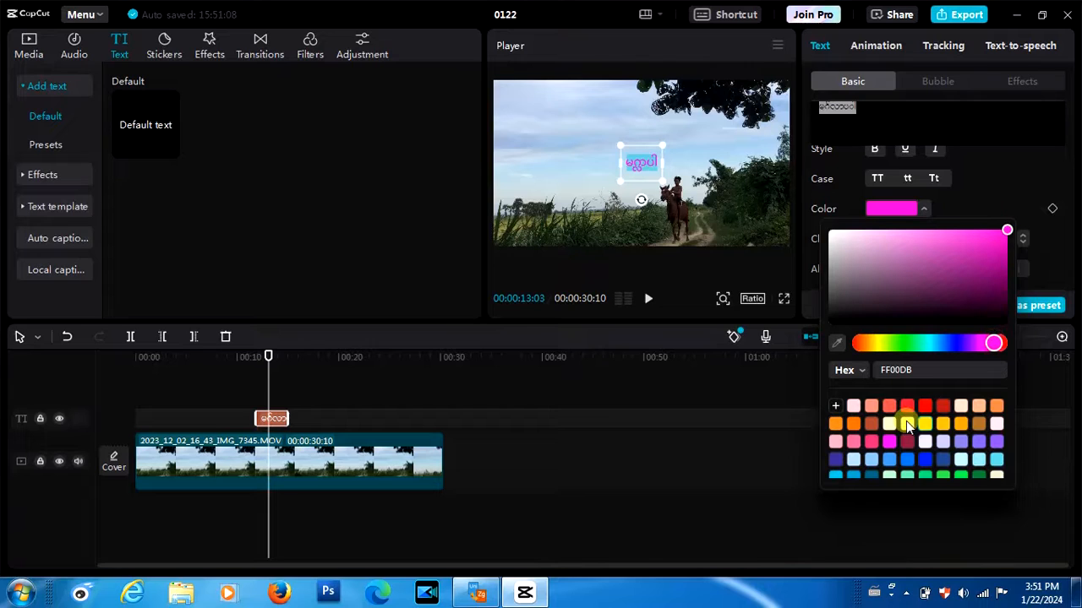
left_click(927, 405)
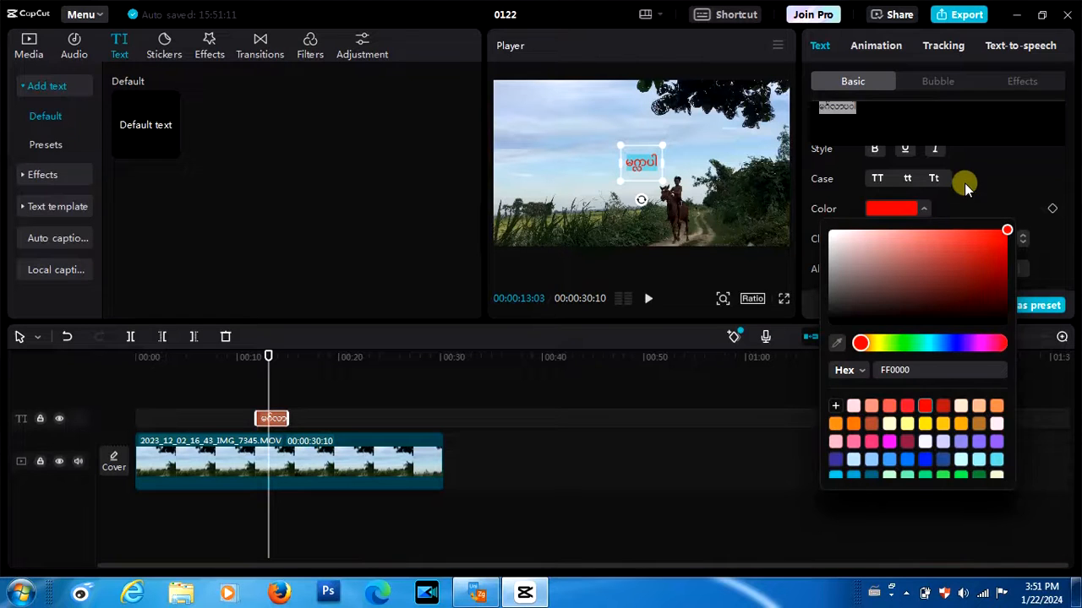
- Apply the yellow preset style with a black outline to the greeting text and enlarge its scale to 212%
left_click(991, 184)
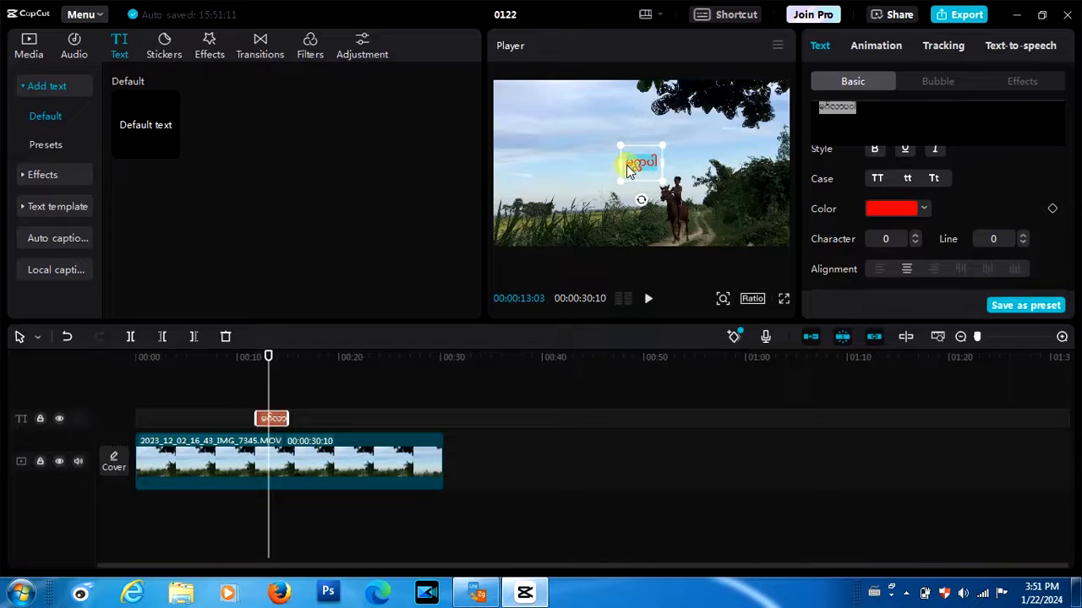
scroll(975, 197, "down", 3)
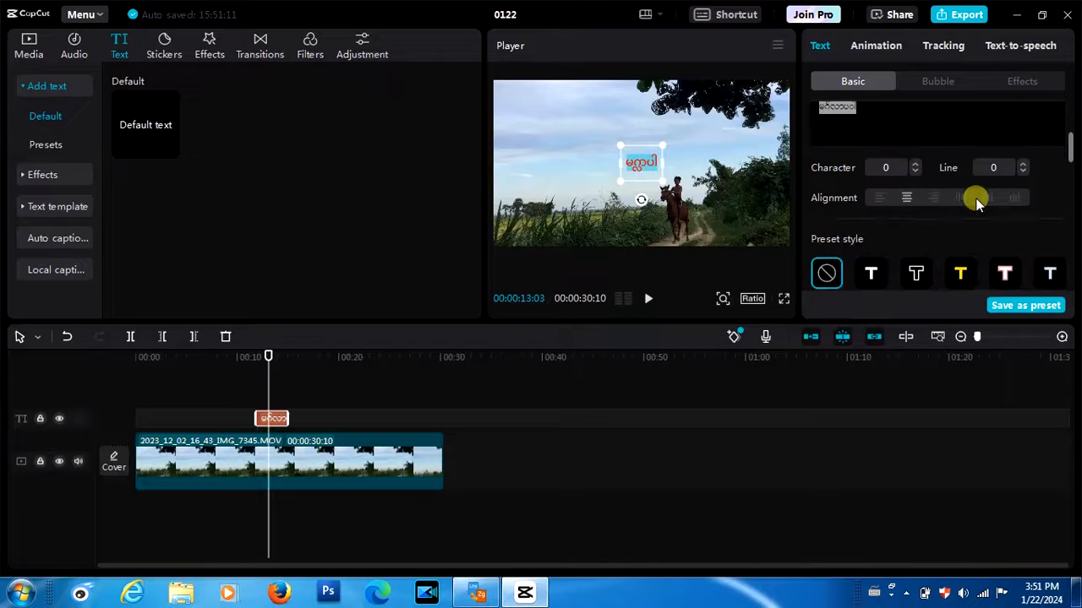
scroll(975, 197, "down", 1)
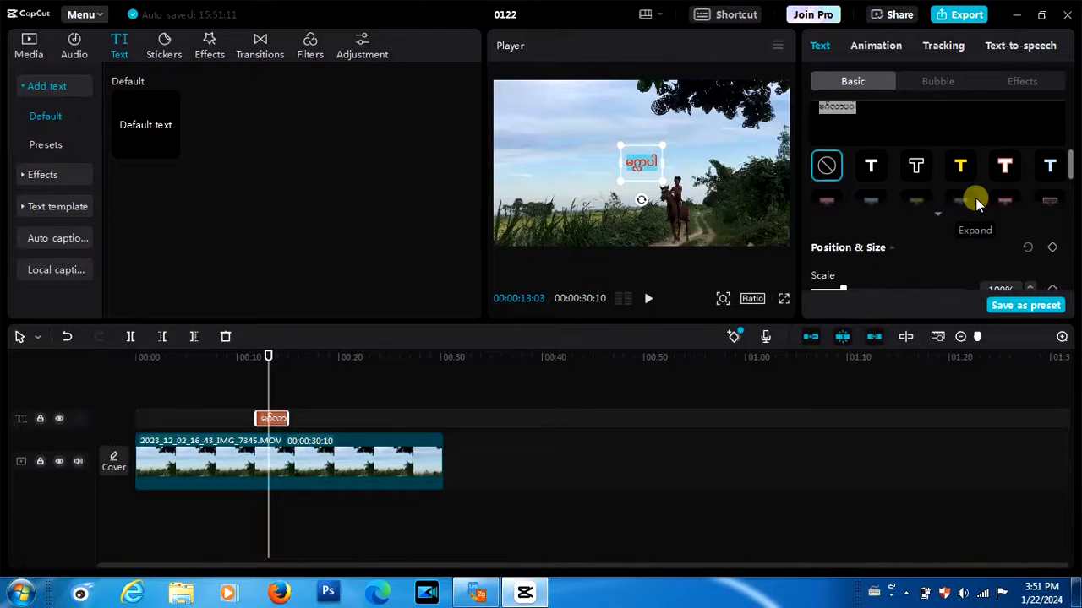
left_click(959, 169)
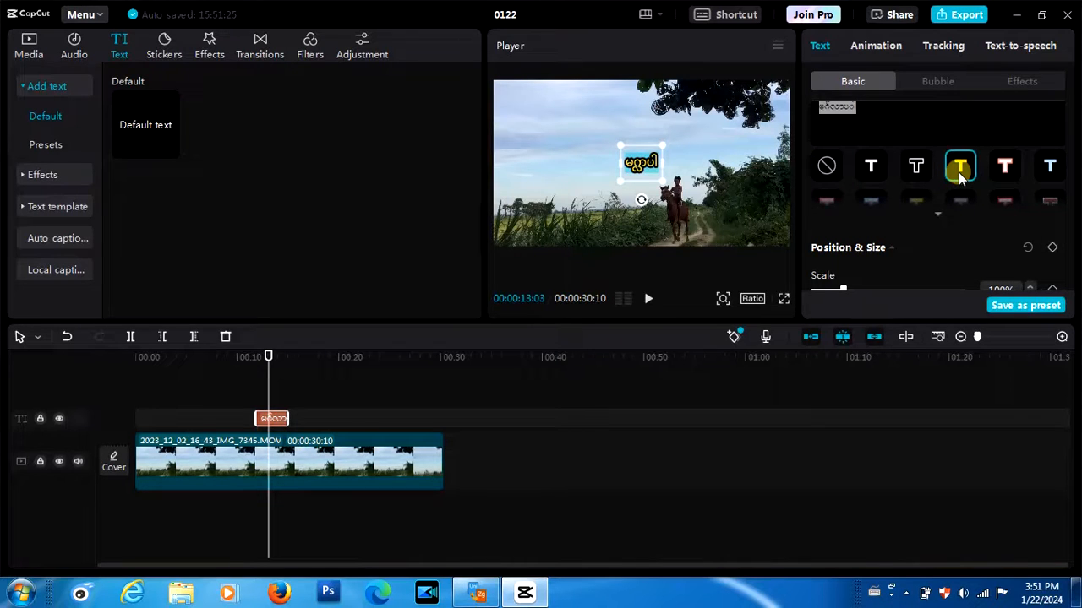
scroll(935, 237, "down", 1)
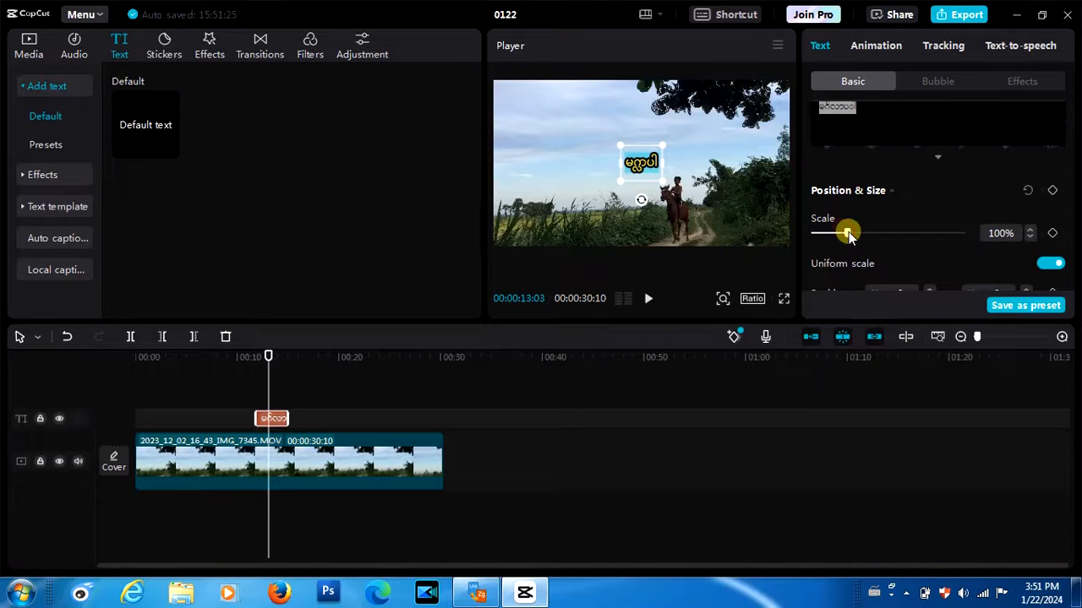
left_click_drag(849, 236, 878, 236)
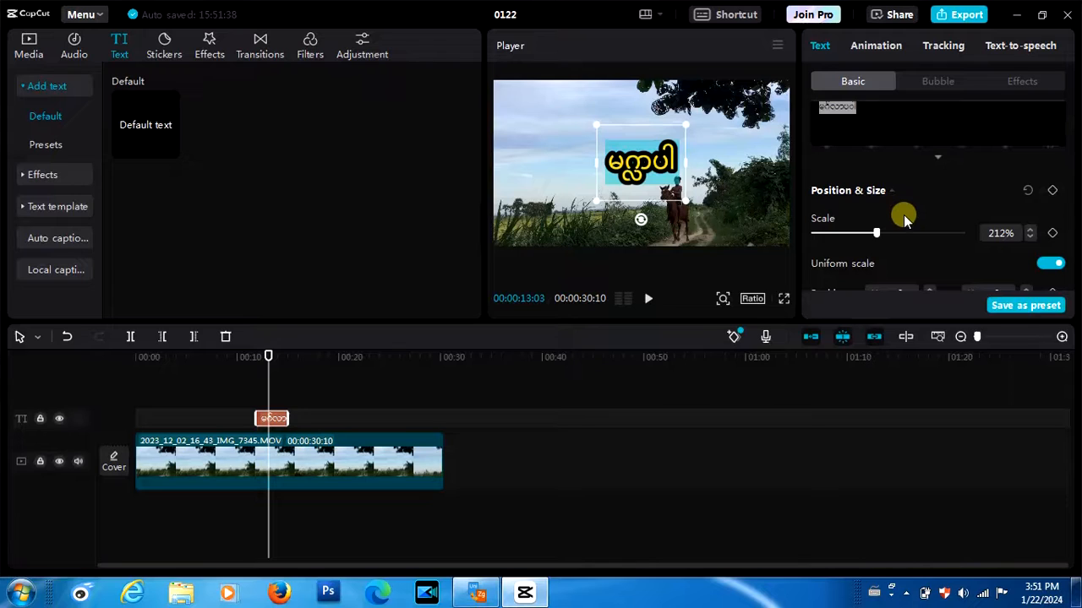
- Try FFDE00 and 00A1FF as the greeting text's stroke color, and settle on near-black 1F2122
scroll(903, 215, "down", 3)
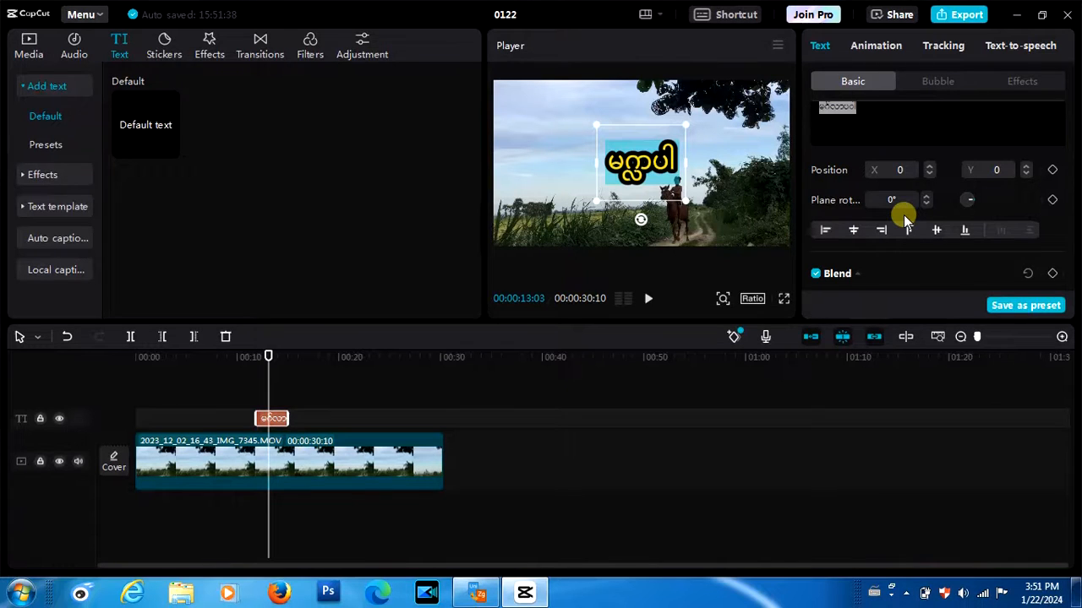
scroll(904, 215, "down", 2)
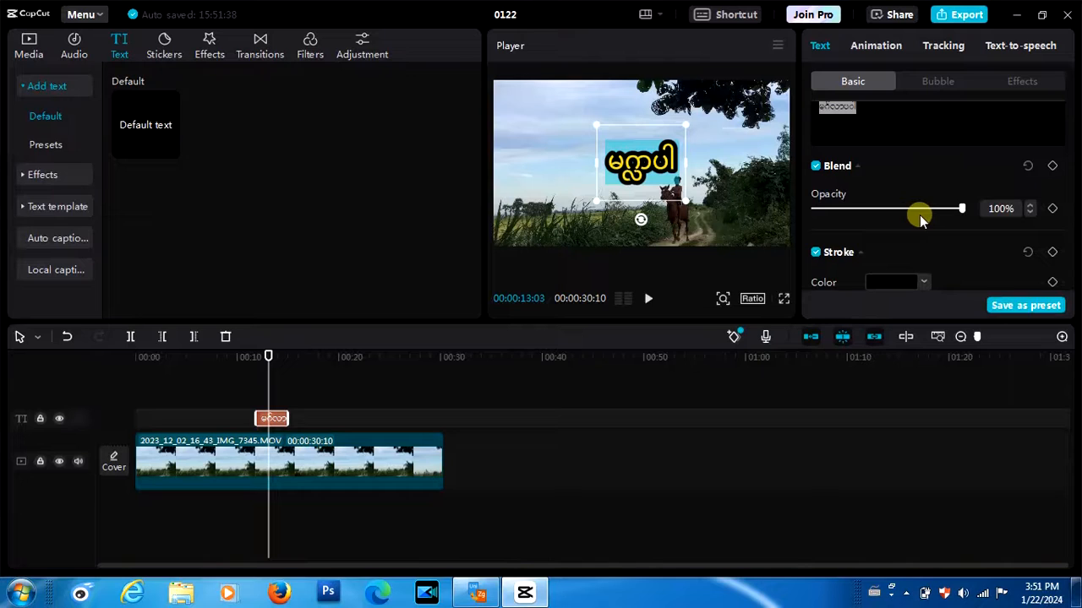
scroll(908, 195, "down", 2)
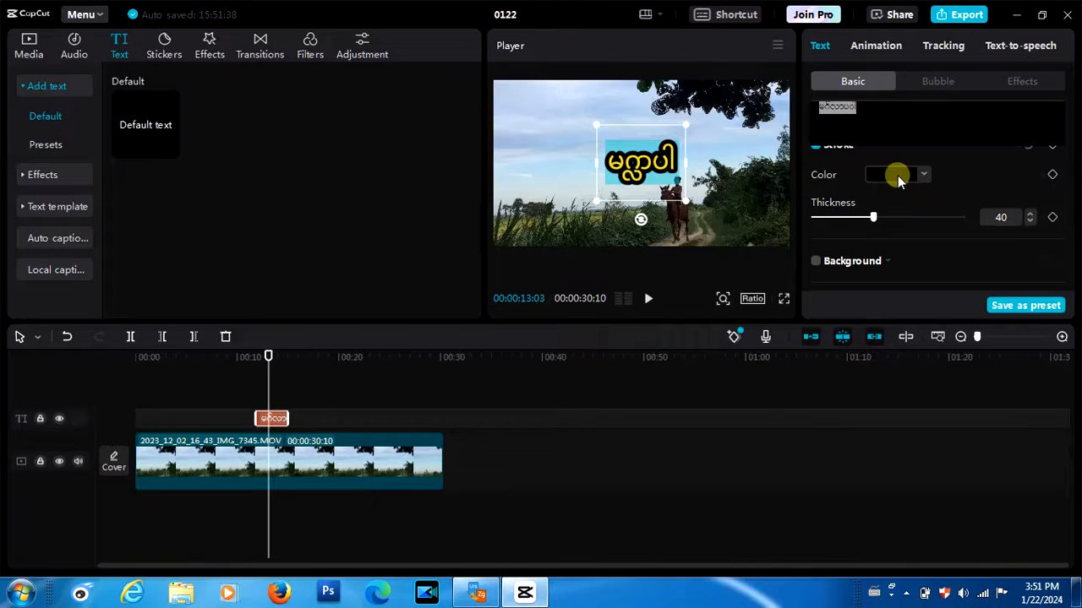
left_click(897, 176)
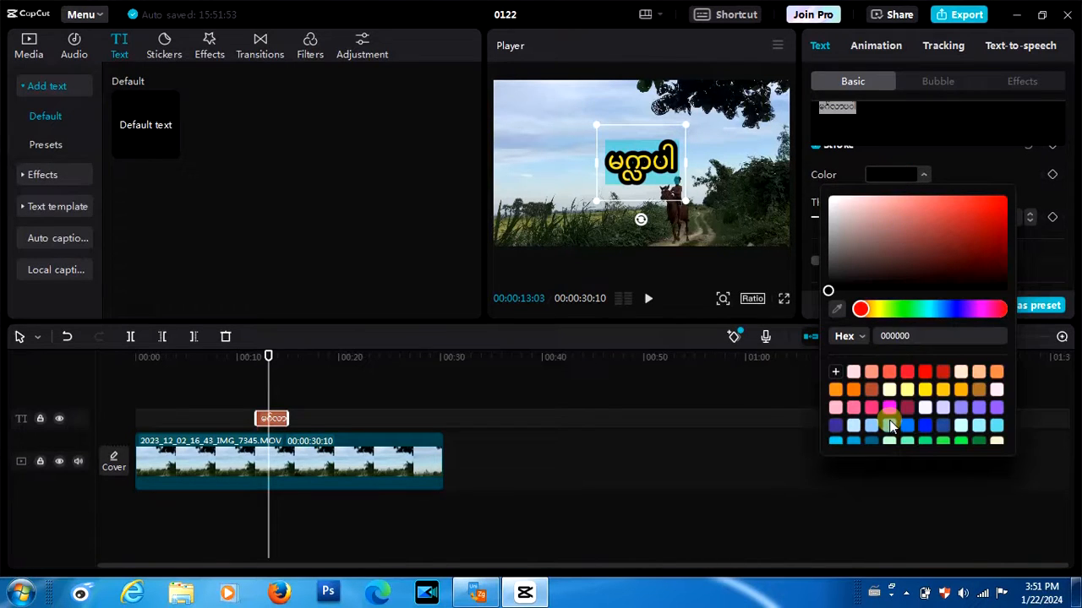
left_click(924, 392)
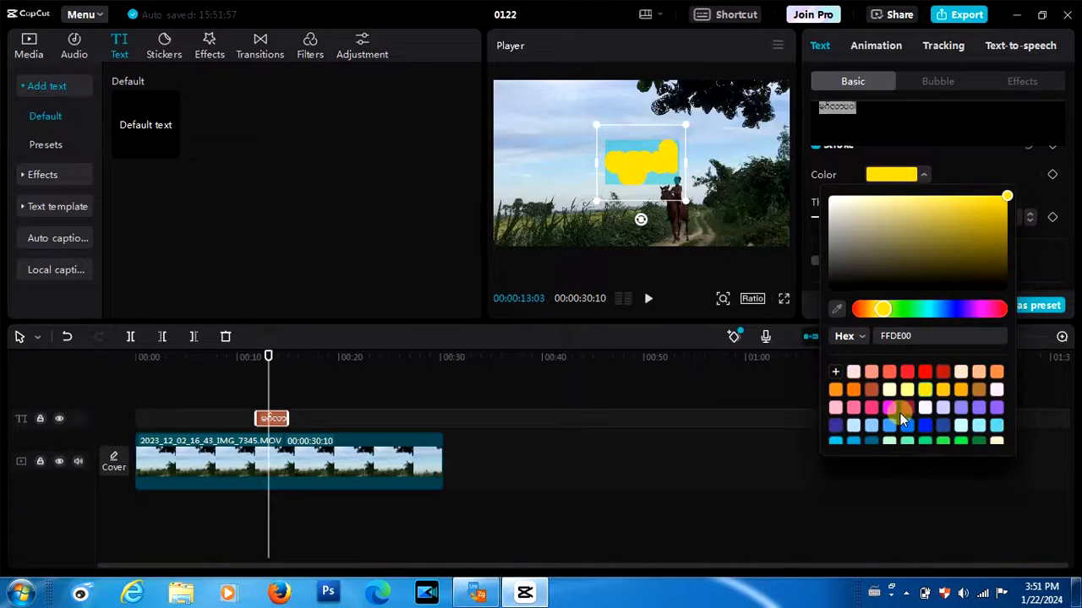
scroll(900, 413, "down", 3)
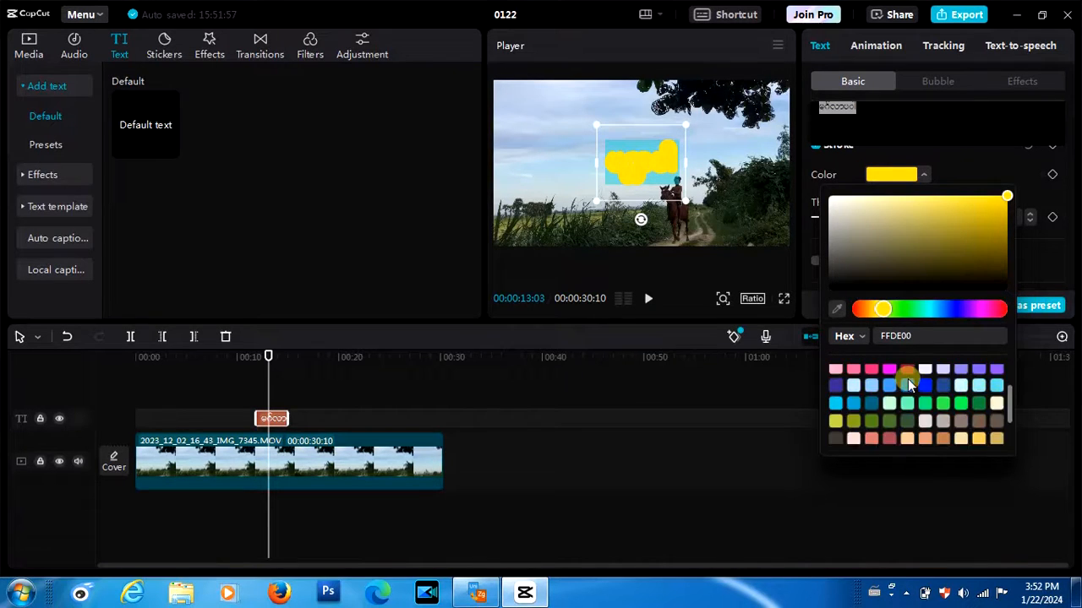
scroll(907, 379, "up", 3)
left_click(947, 309)
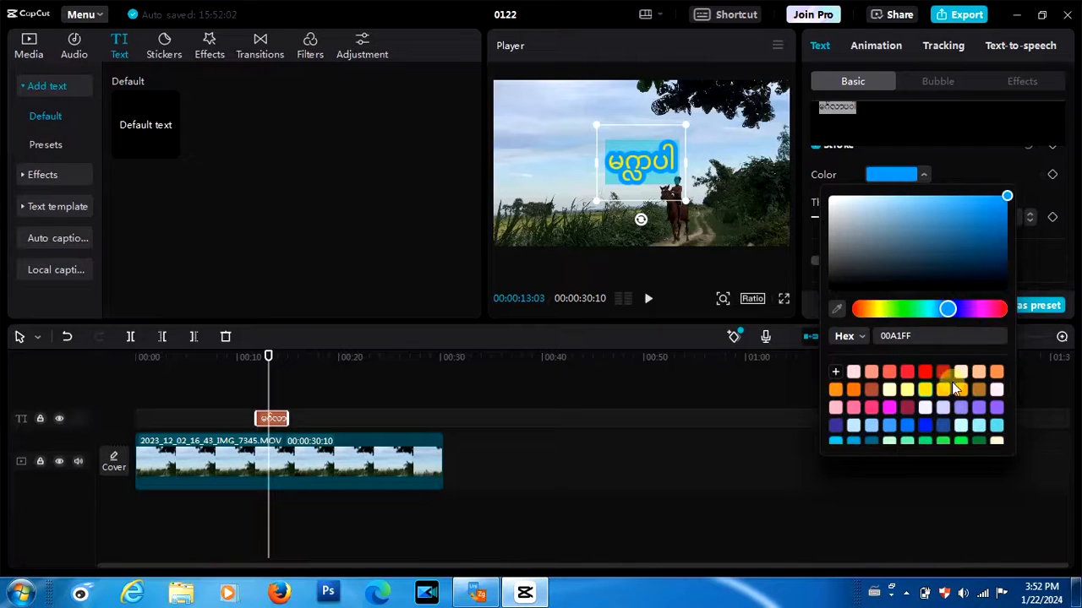
scroll(923, 408, "down", 3)
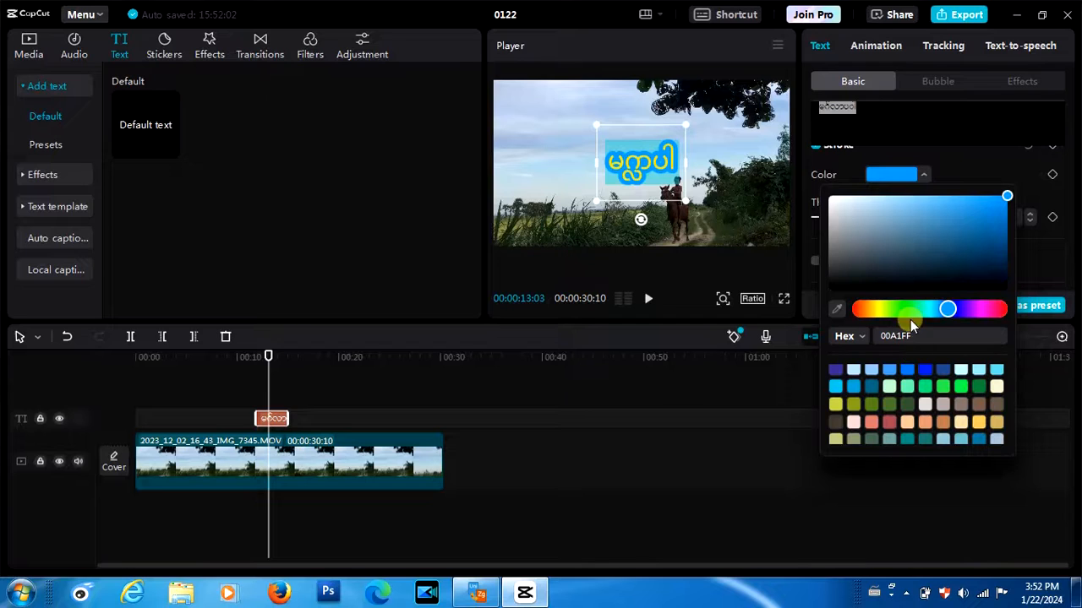
left_click(842, 278)
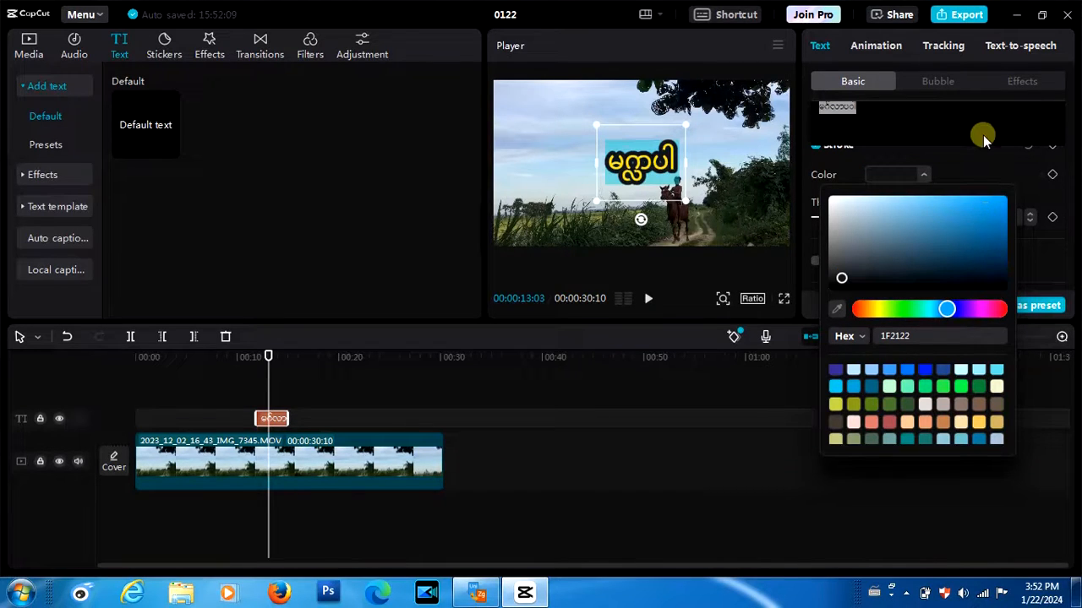
left_click(982, 158)
- Look over the background, glow and shadow options, and set the greeting text's font size to 24
scroll(953, 217, "down", 1)
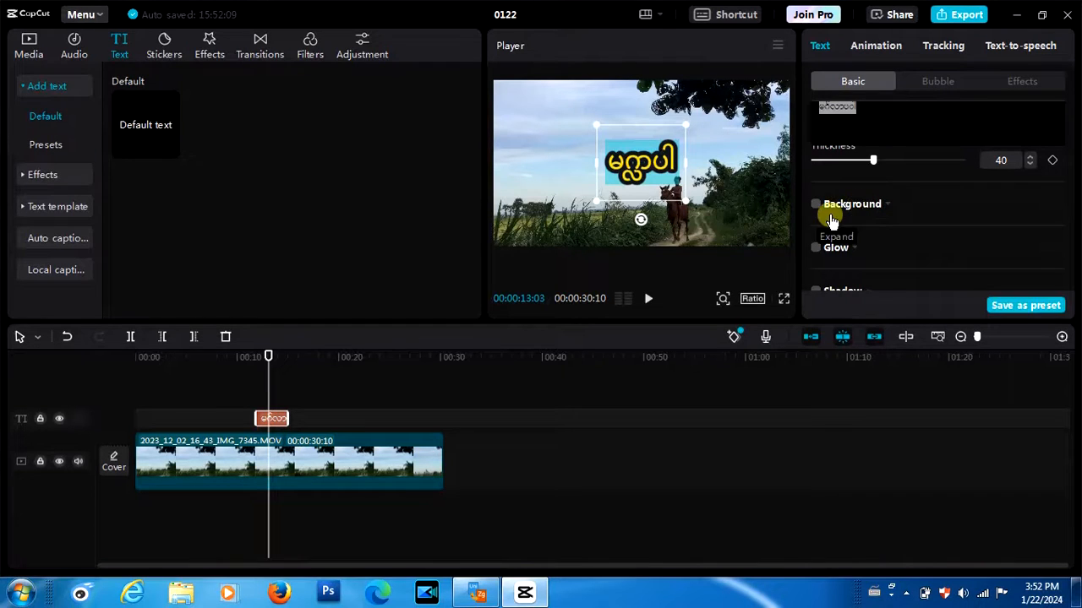
scroll(896, 244, "down", 1)
scroll(896, 243, "down", 1)
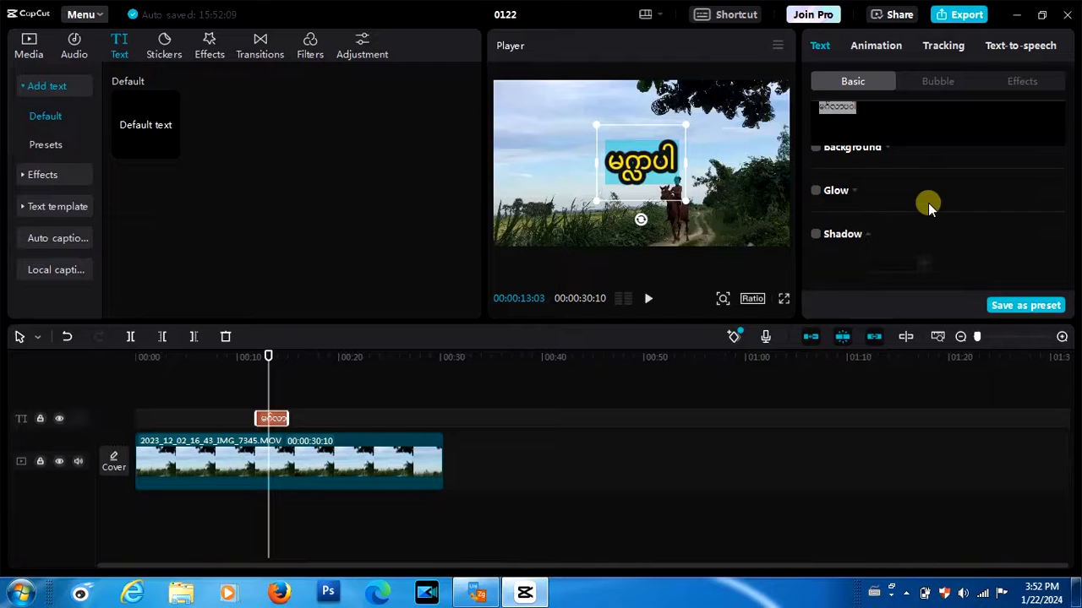
scroll(928, 207, "up", 10)
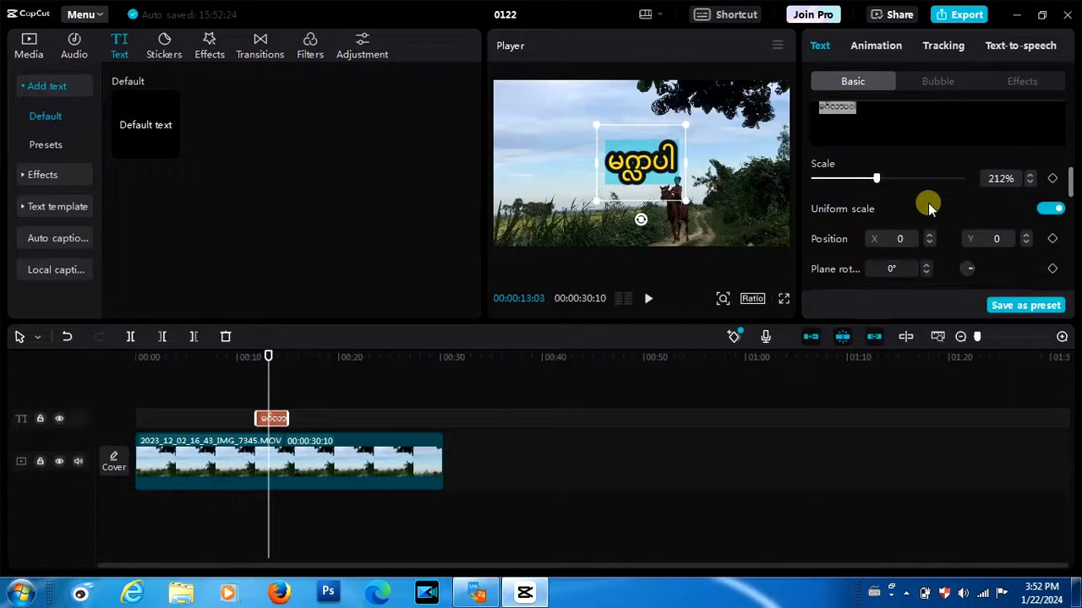
scroll(928, 207, "up", 10)
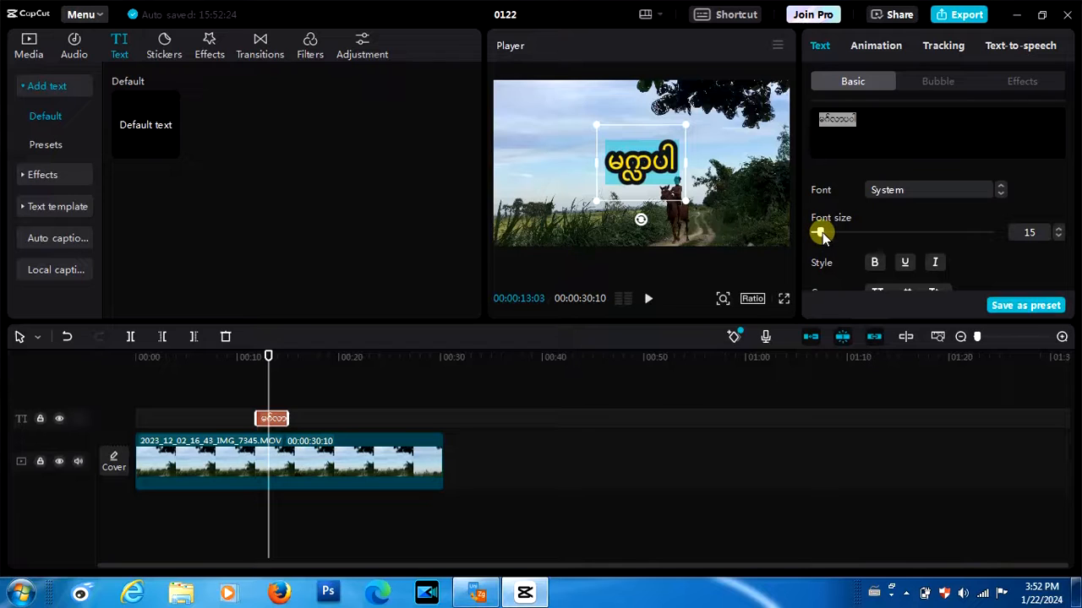
mouse_move(821, 234)
left_mouse_down()
mouse_move(842, 236)
mouse_move(827, 240)
left_mouse_up()
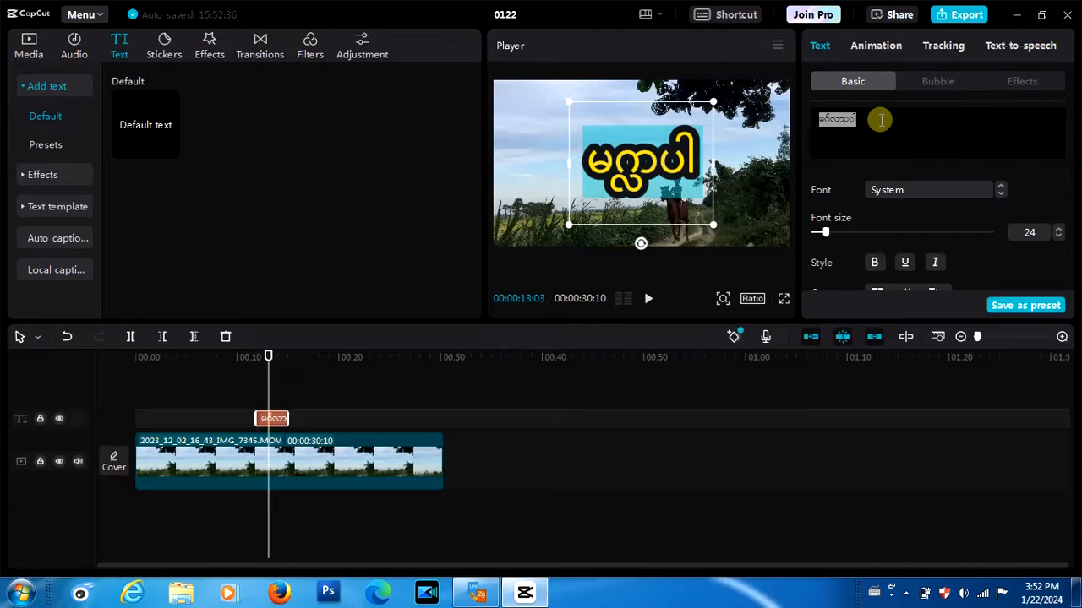
- Look through the available fonts for the greeting text and keep the System font
left_click(982, 192)
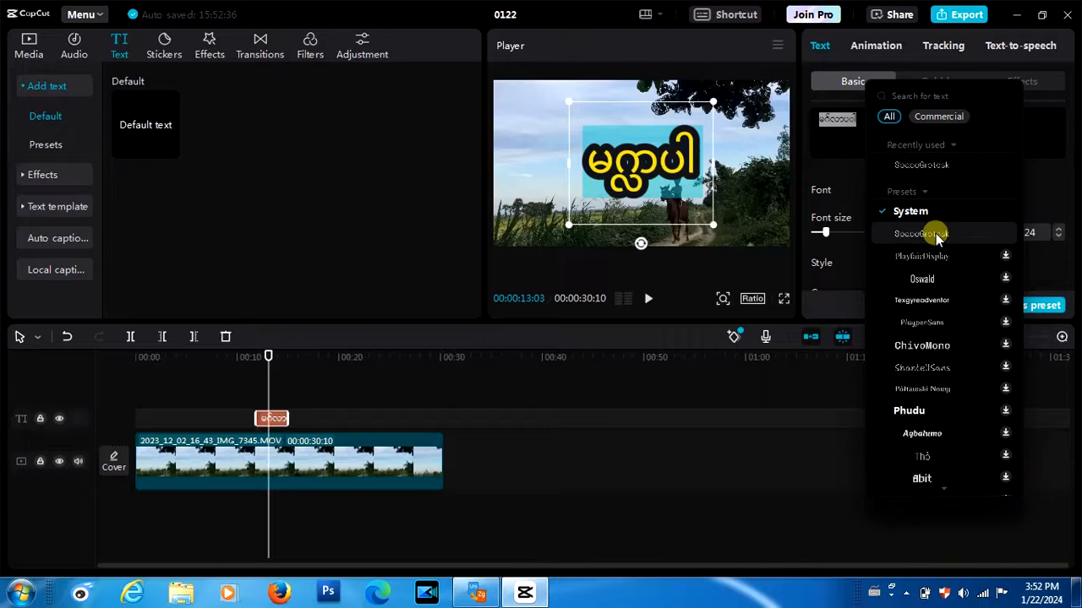
scroll(935, 236, "down", 3)
scroll(936, 241, "down", 3)
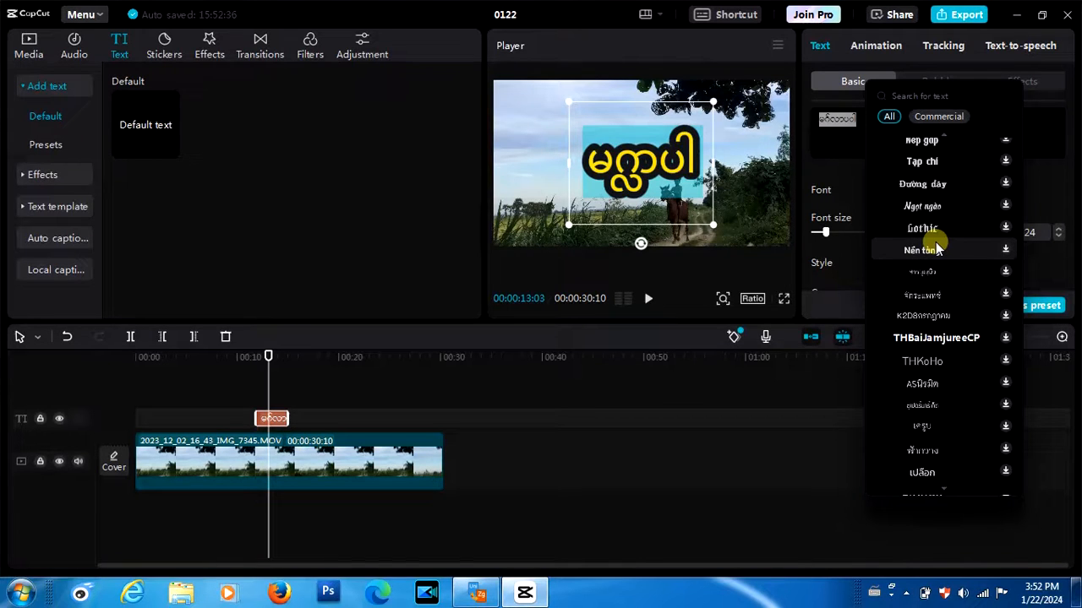
scroll(936, 245, "down", 5)
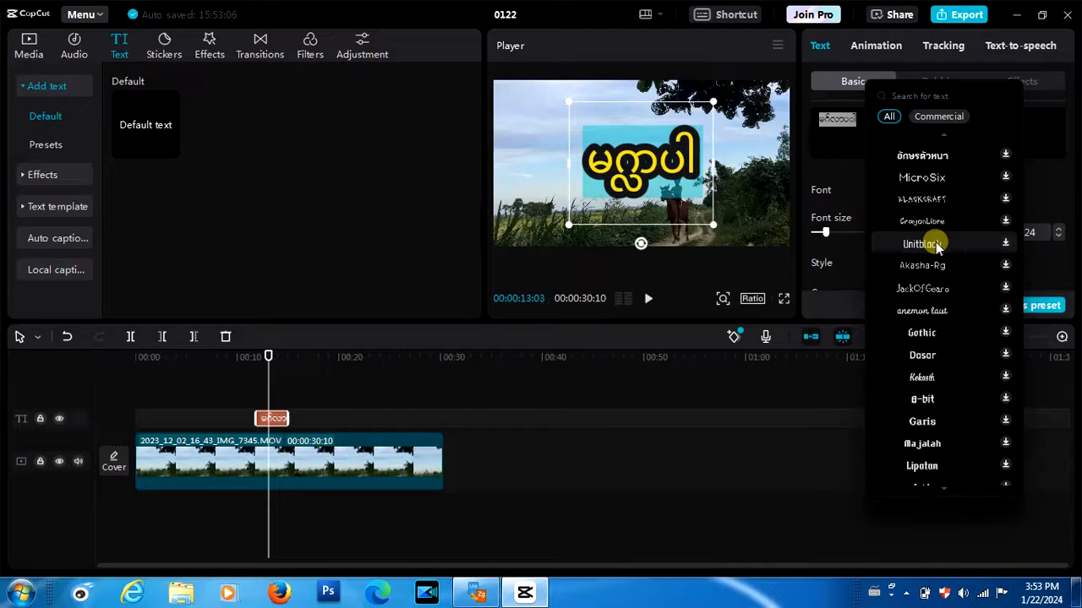
scroll(936, 245, "up", 10)
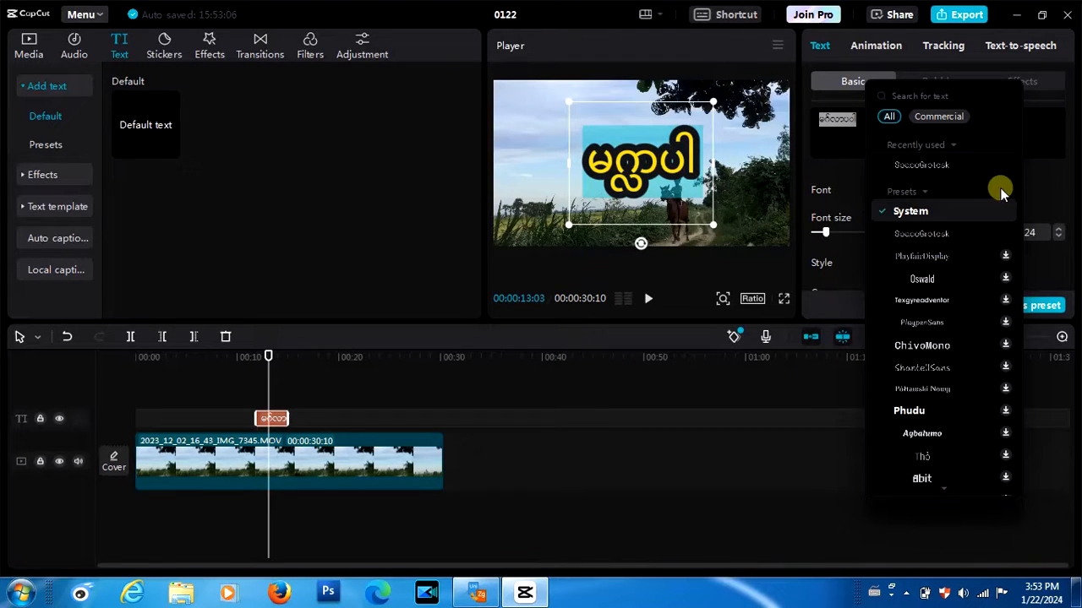
left_click(1039, 178)
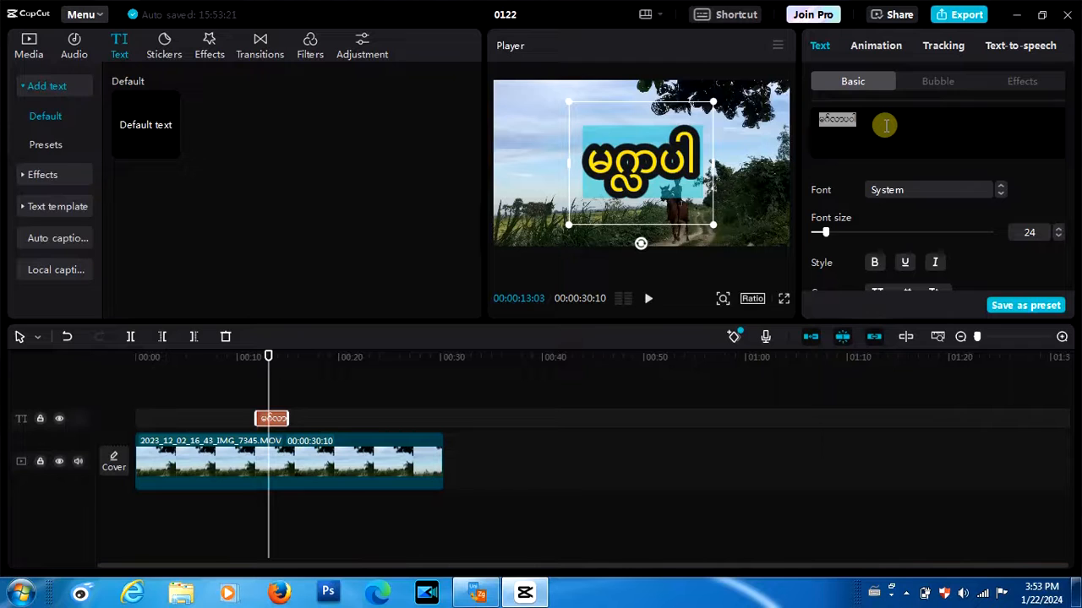
- Switch to MM Font Converter, enter the greeting "မင်္ဂလာပါ" as Zawgyi text and copy that Zawgyi text
left_click(496, 586)
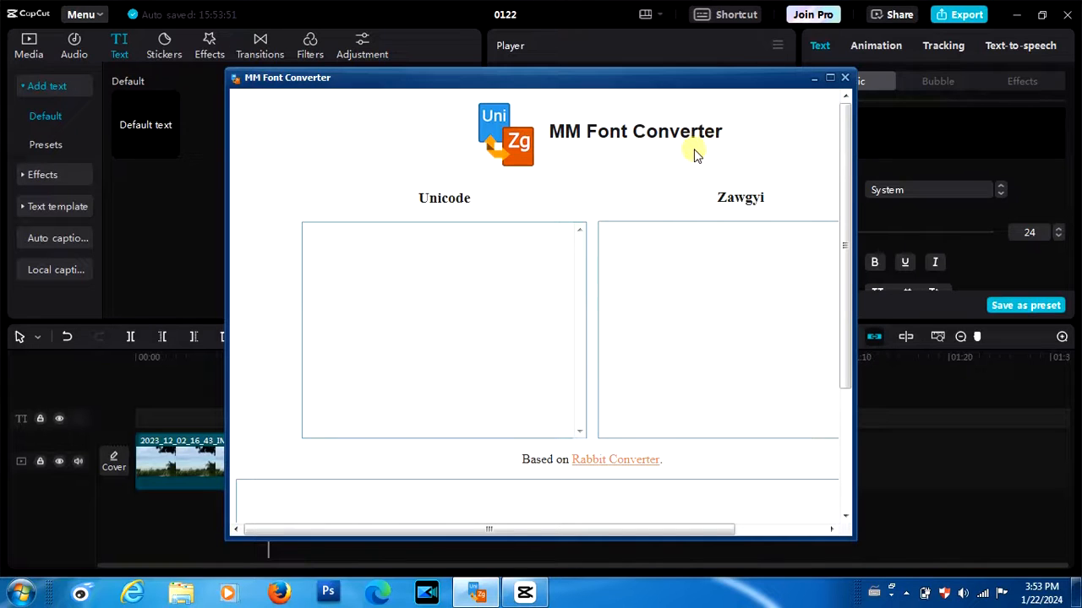
left_click(616, 237)
type("r")
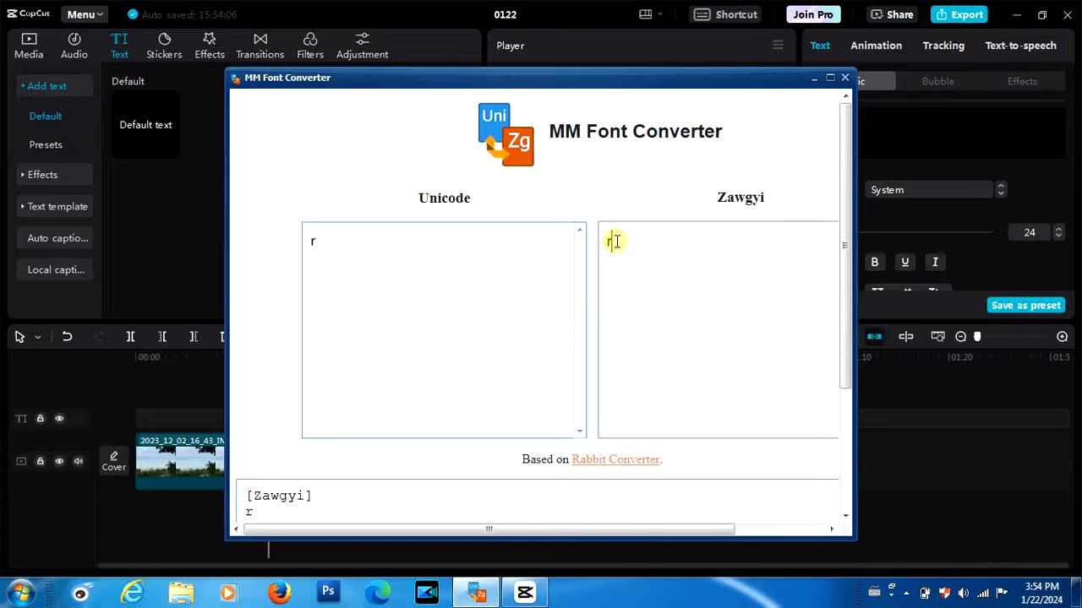
key("BackSpace")
type("ေ")
type("ဂ")
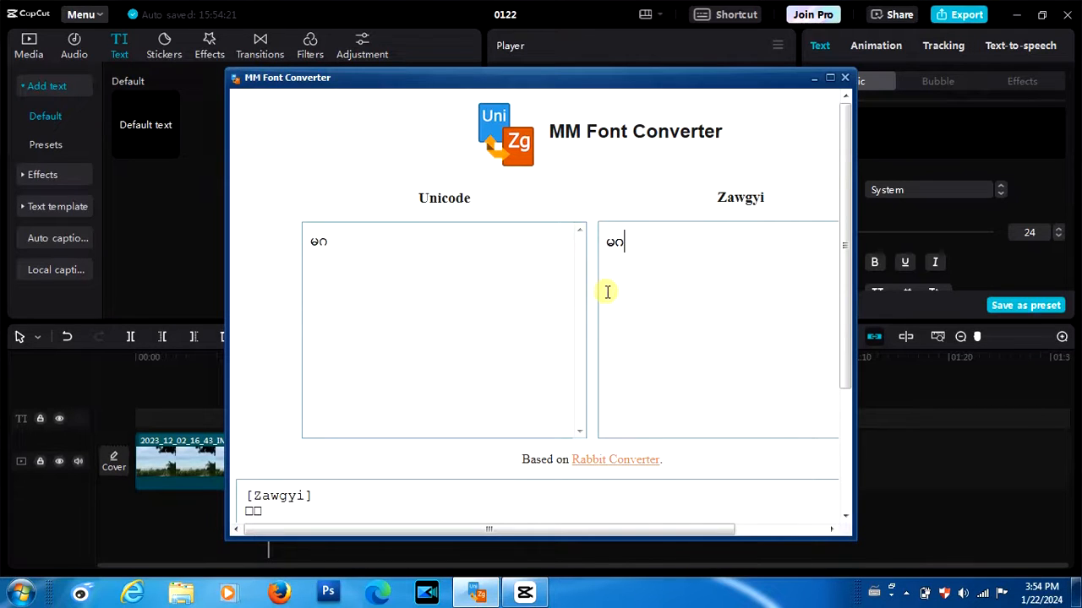
type("ၤလာပါ")
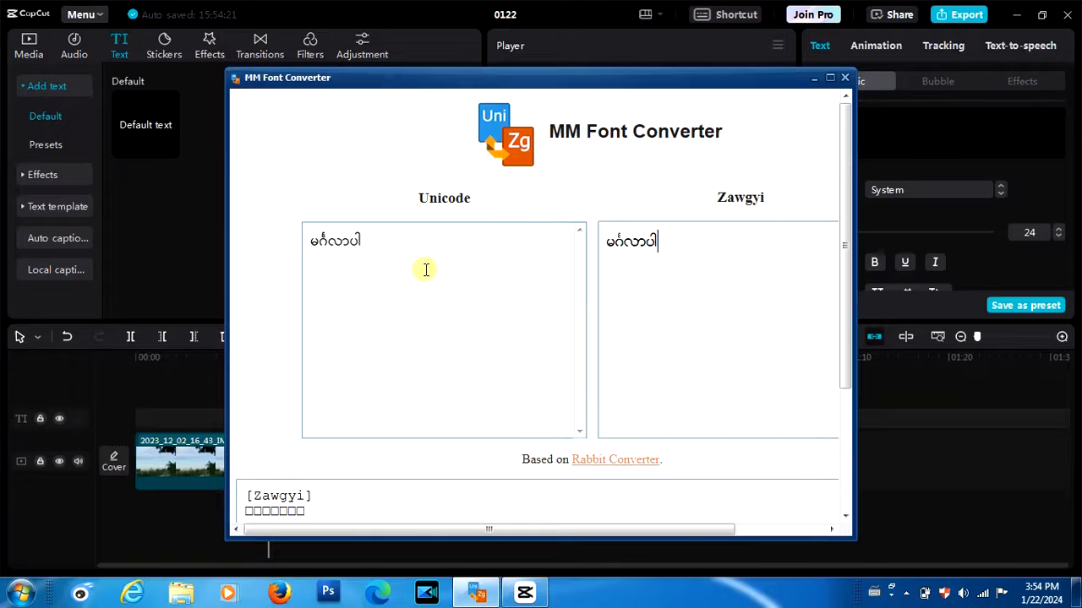
double_click(646, 244)
key("ctrl+c")
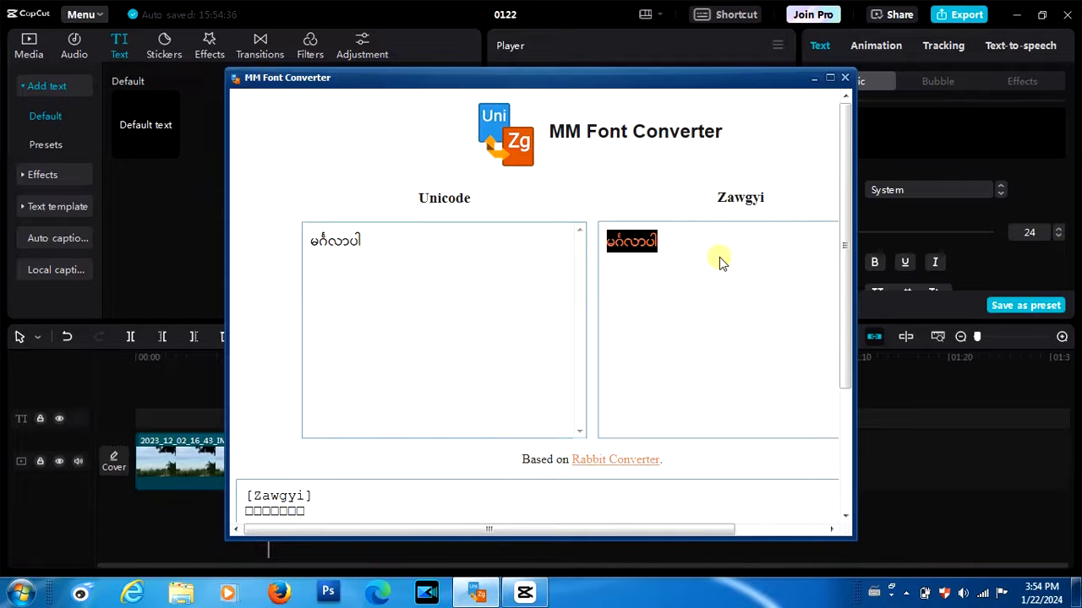
- Switch back to CapCut and clear all the wording from the greeting text clip
left_click(814, 81)
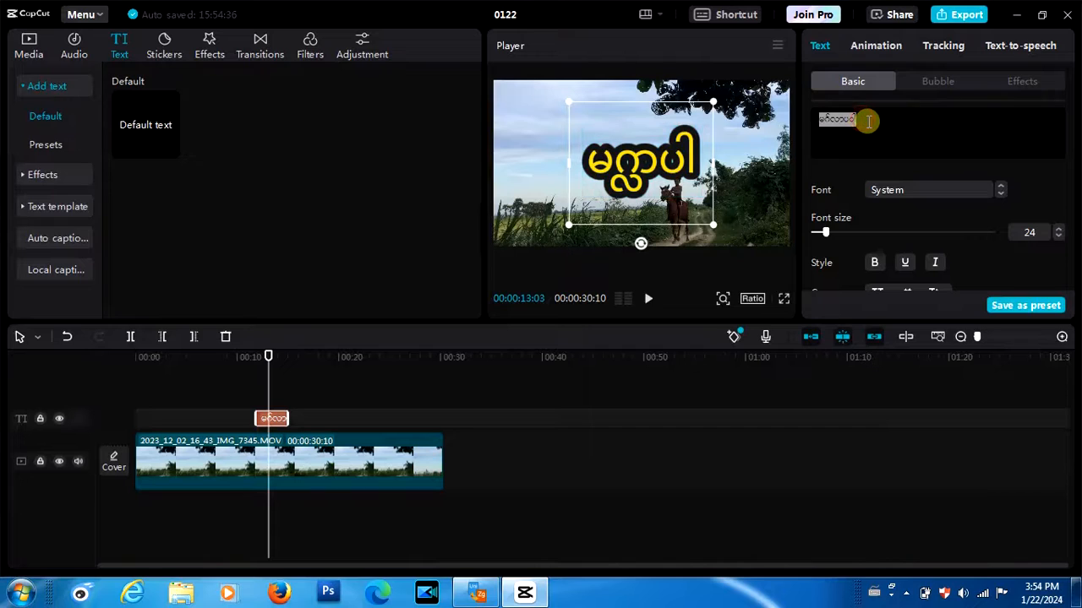
key("ctrl+v")
key("BackSpace")
key("BackSpace")
key("BackSpace")
key("BackSpace")
key("BackSpace")
key("BackSpace")
key("BackSpace")
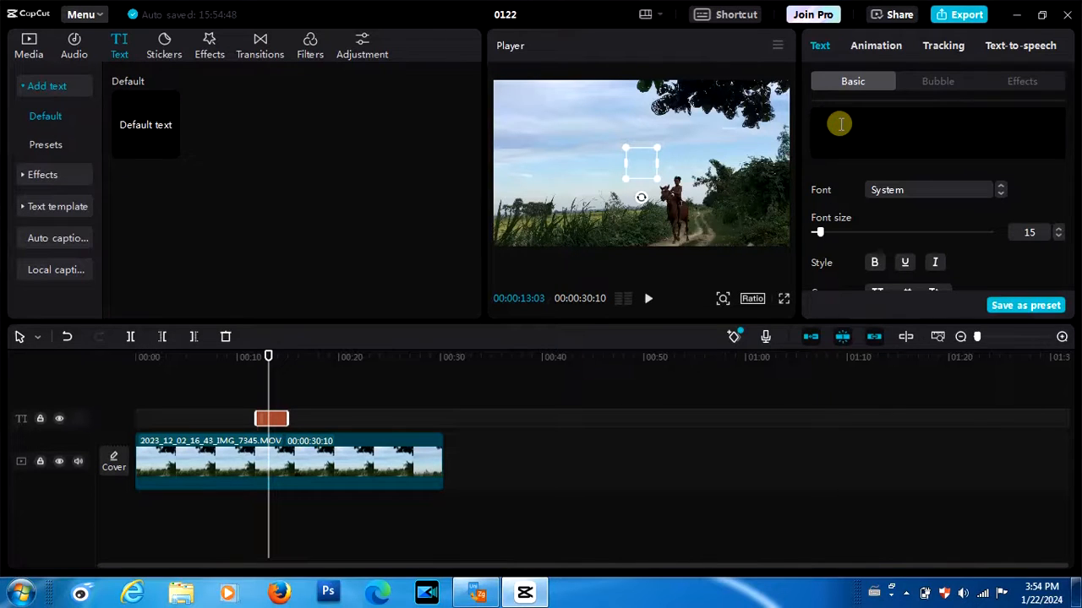
- Try the copied Zawgyi greeting as the text clip's wording, and remove it again
type("မင်္ဂလာပါ")
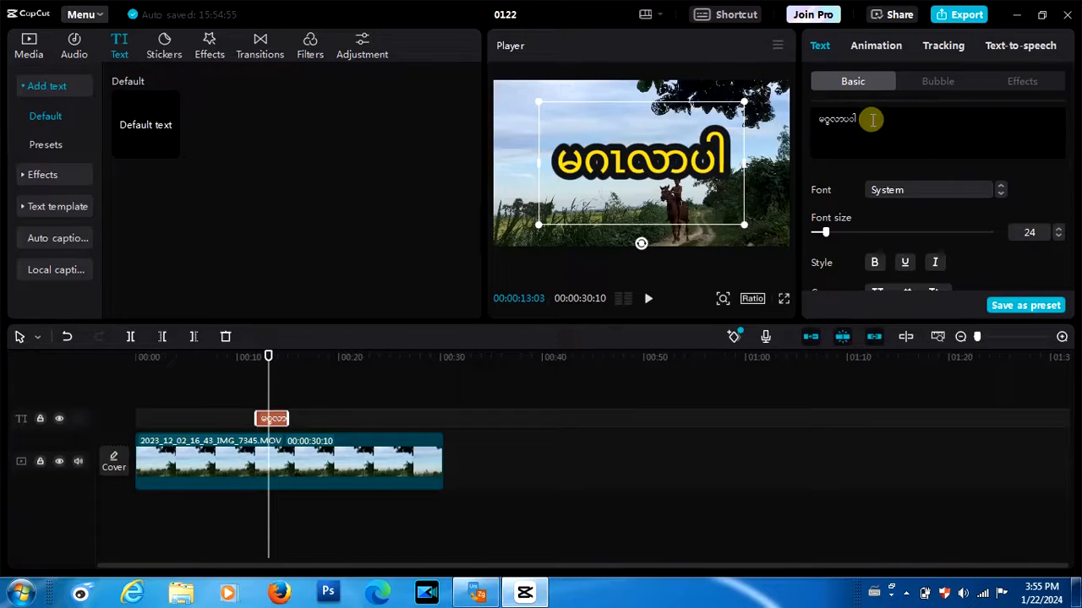
key("BackSpace")
key("BackSpace")
key("BackSpace")
key("BackSpace")
key("BackSpace")
key("BackSpace")
key("BackSpace")
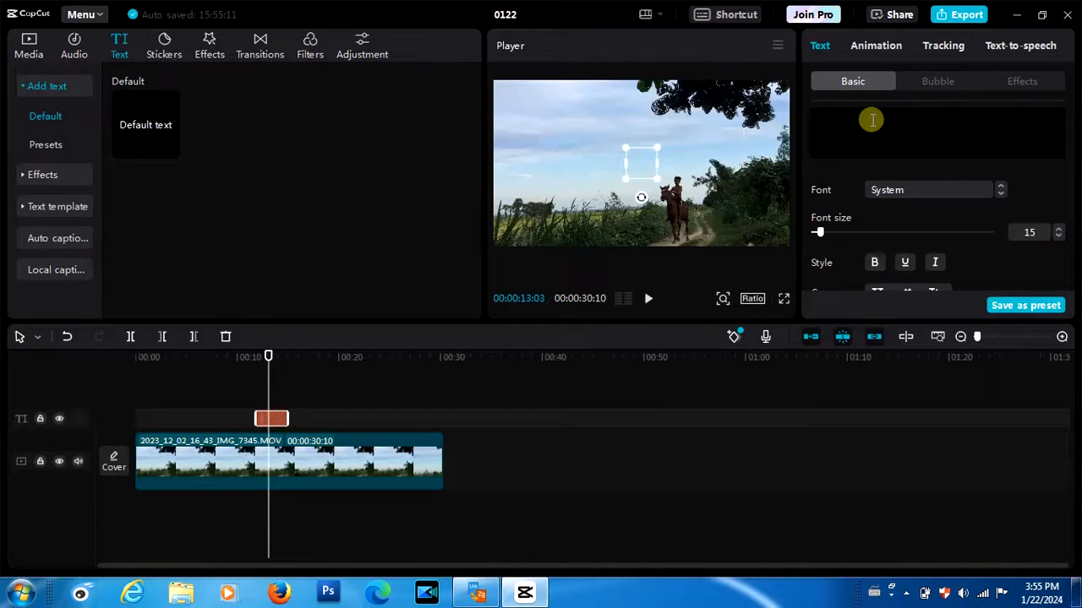
- Switch to MM Font Converter and copy the Unicode version of the greeting
left_click(476, 593)
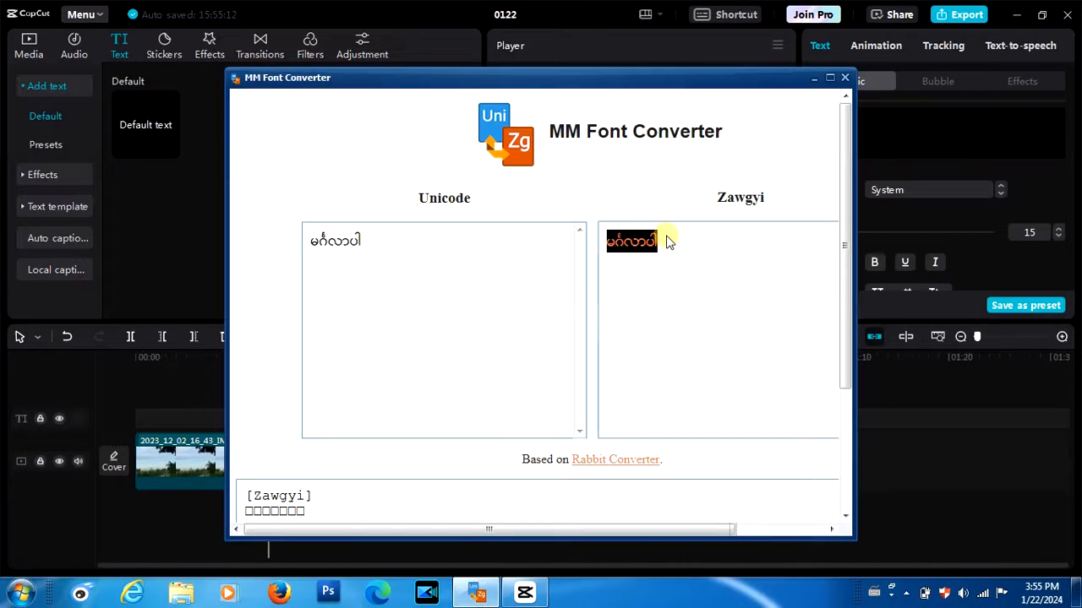
left_click(666, 242)
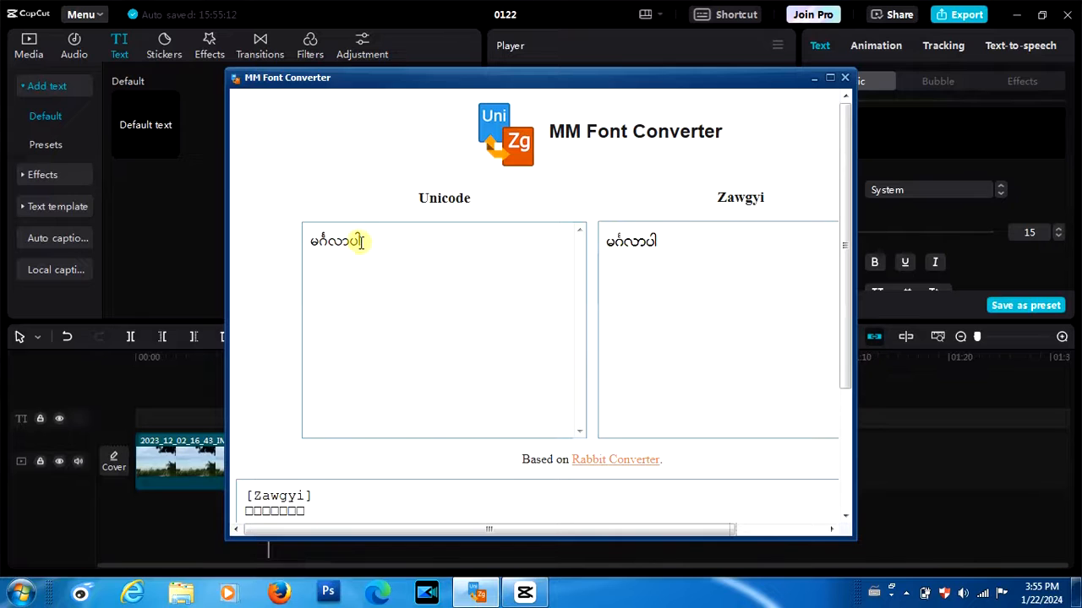
left_click_drag(368, 241, 297, 245)
key("ctrl+c")
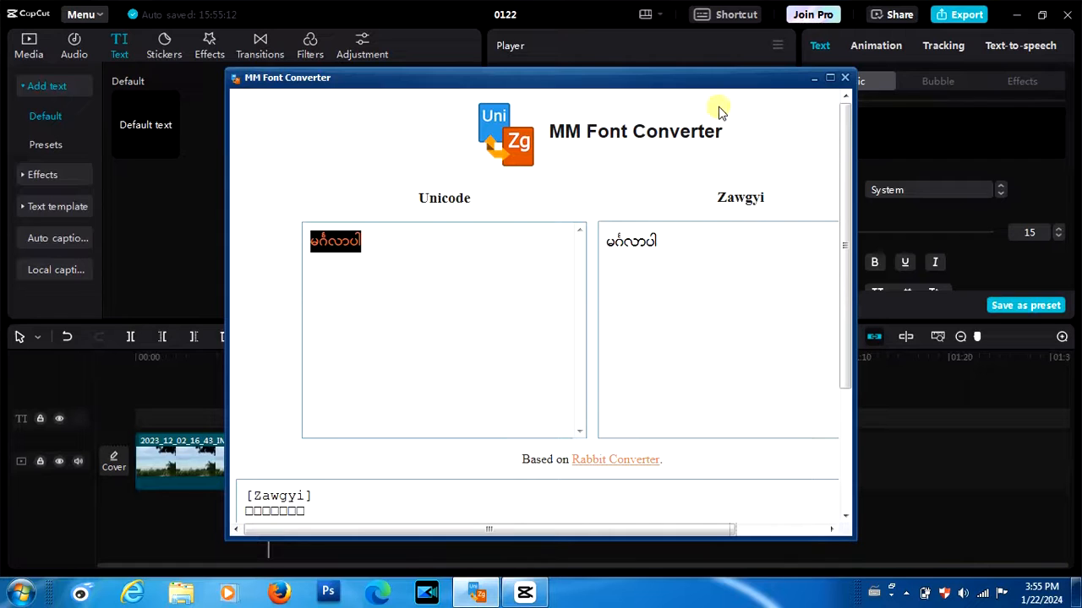
- Return to CapCut and enter the copied Unicode greeting as the text clip's wording
left_click(815, 78)
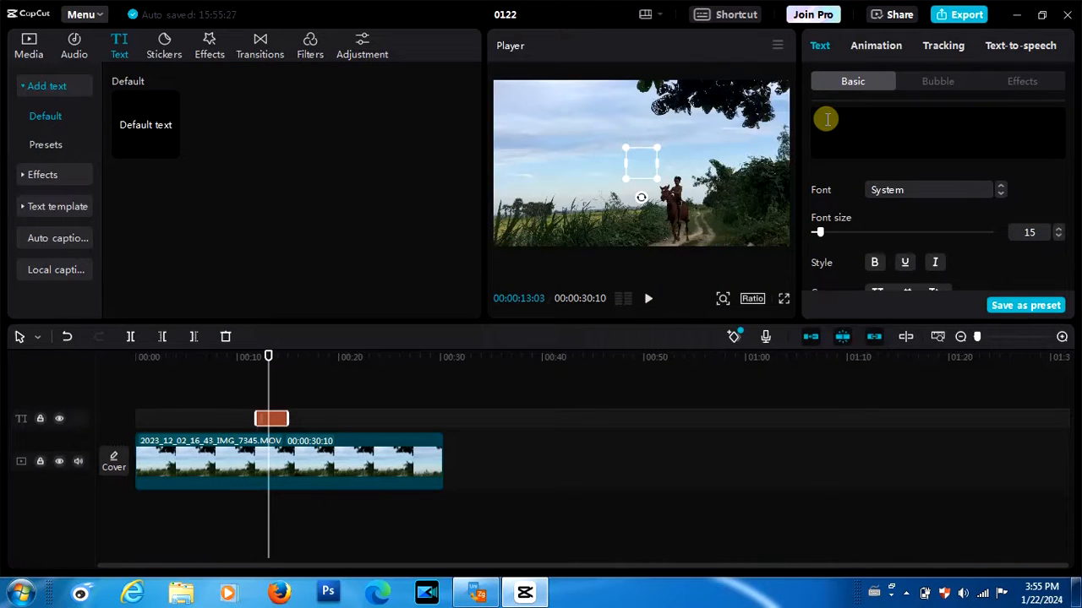
left_click(826, 119)
key("ctrl+v")
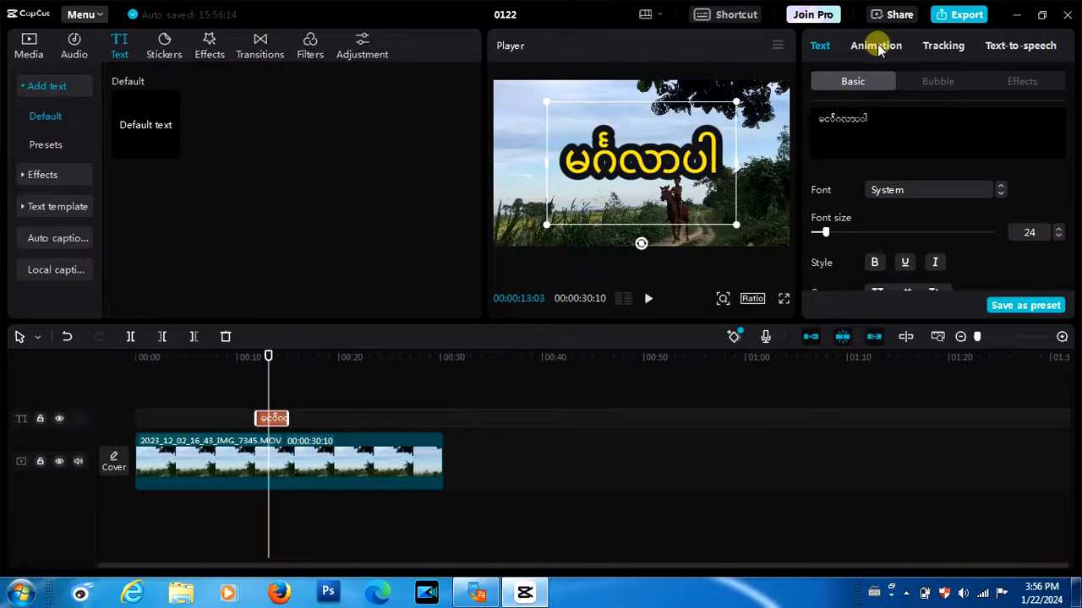
- Try several speech bubbles on the greeting, keep the cloud-shaped one, and look at the available text effects
left_click(843, 85)
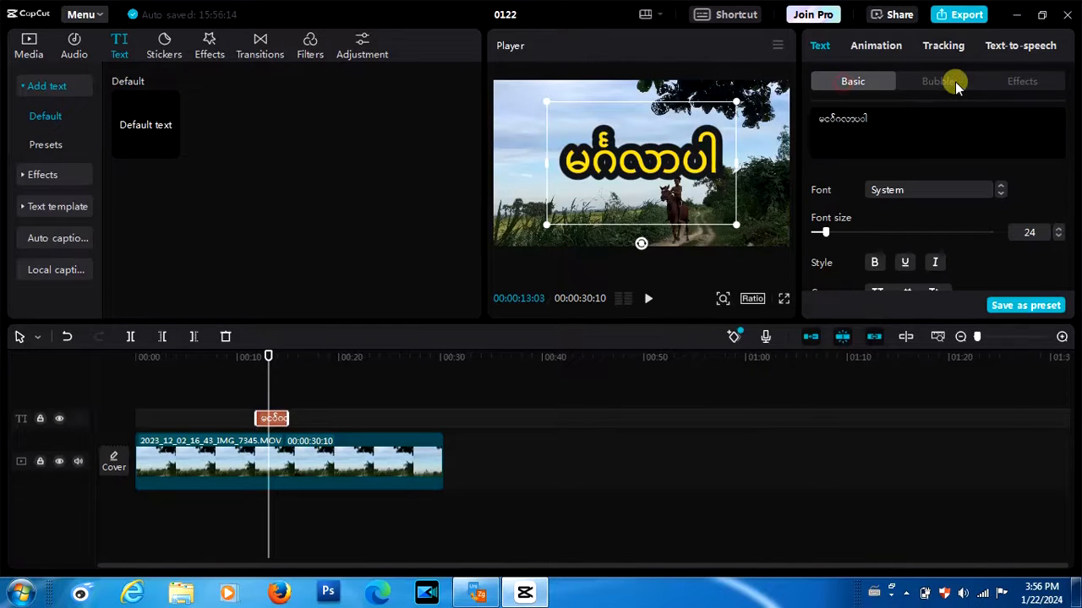
left_click(940, 82)
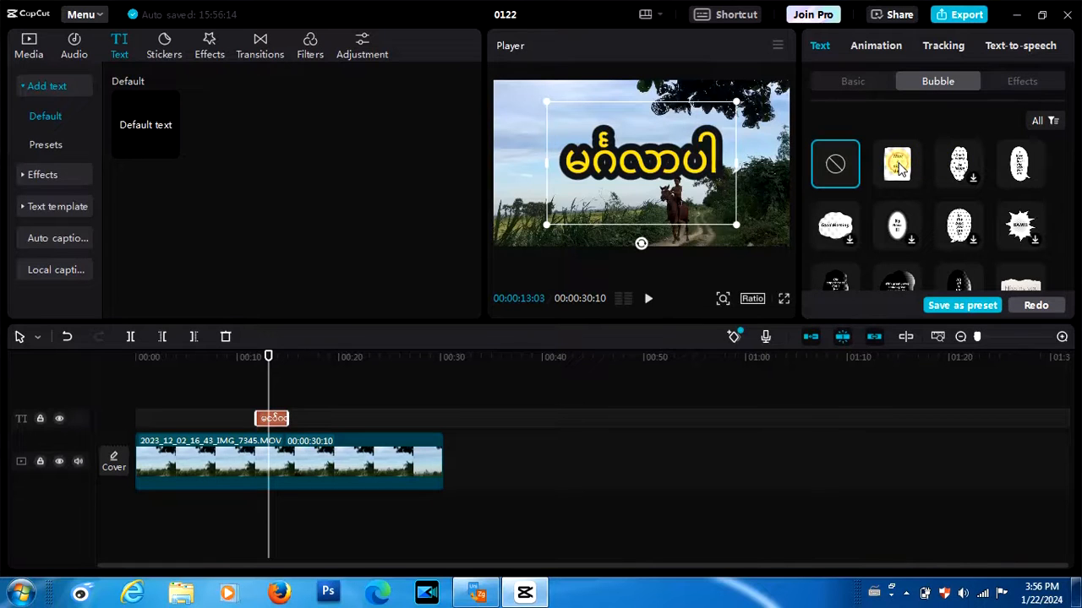
left_click(898, 165)
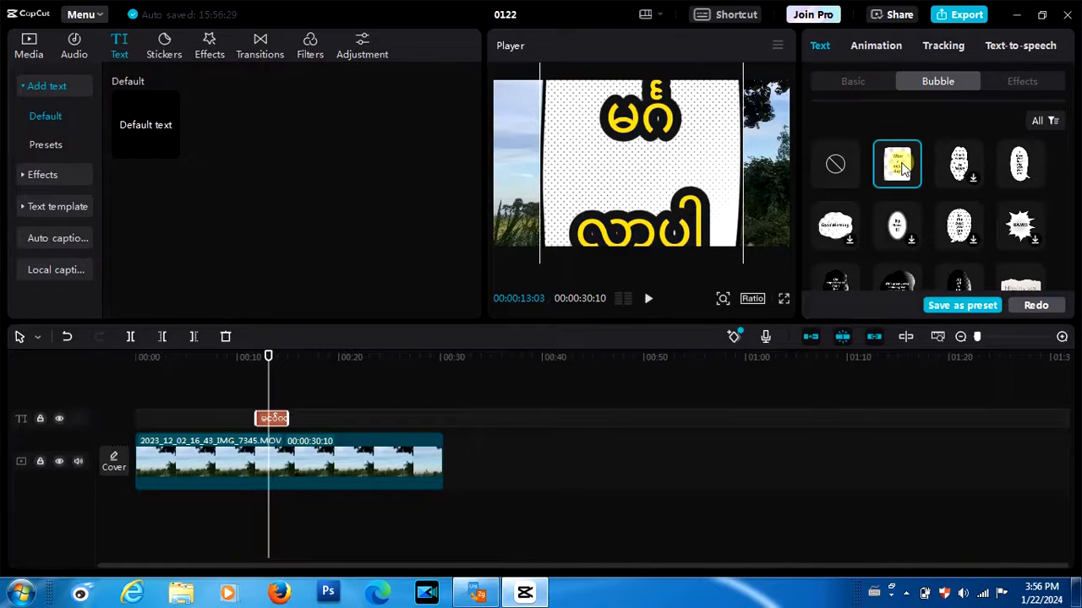
left_click(1021, 167)
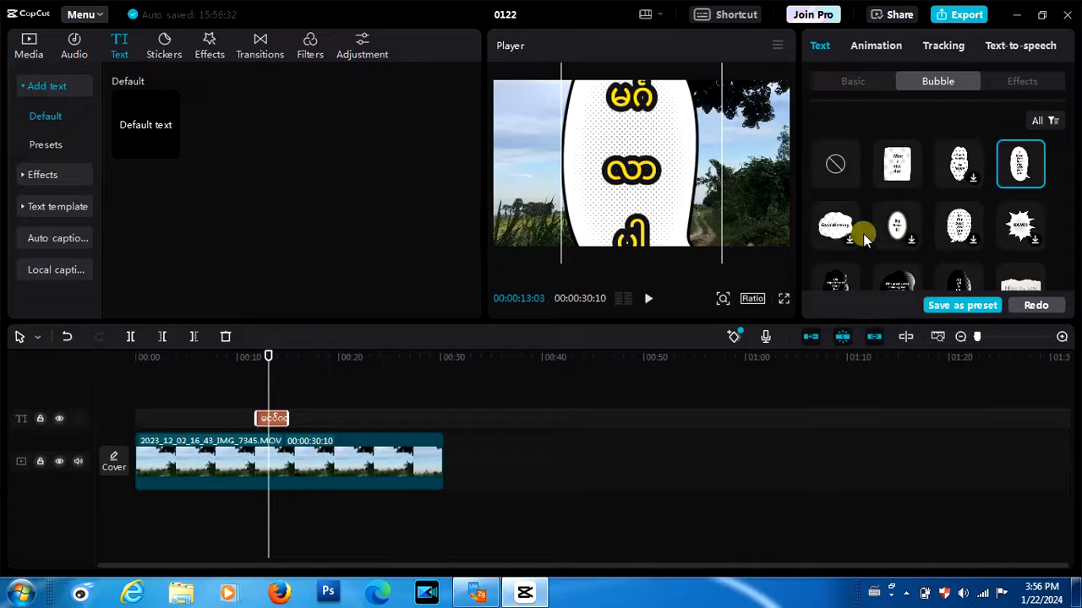
left_click(830, 230)
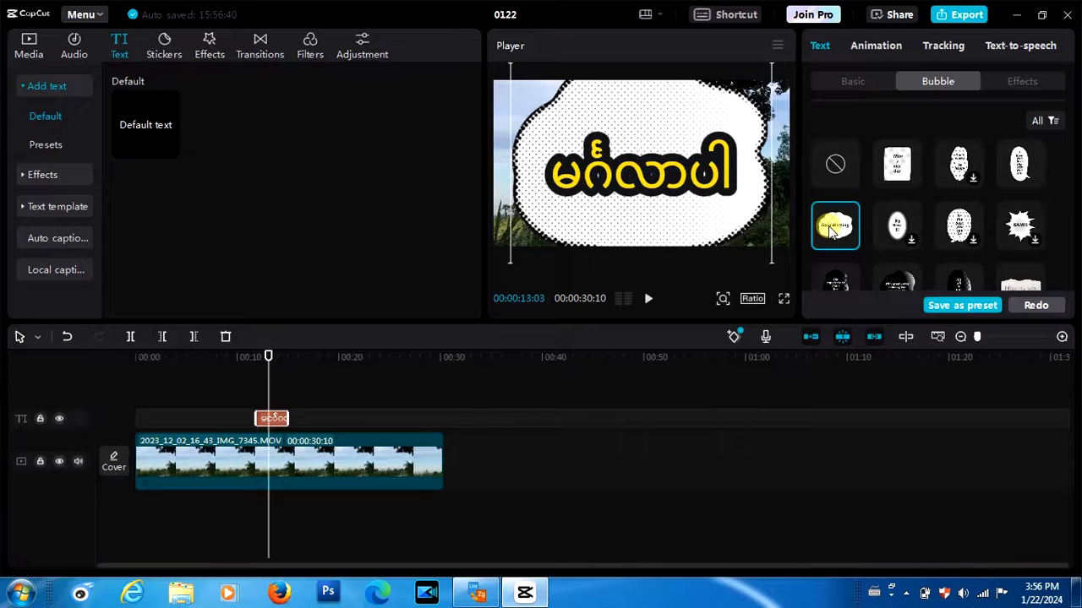
left_click(999, 85)
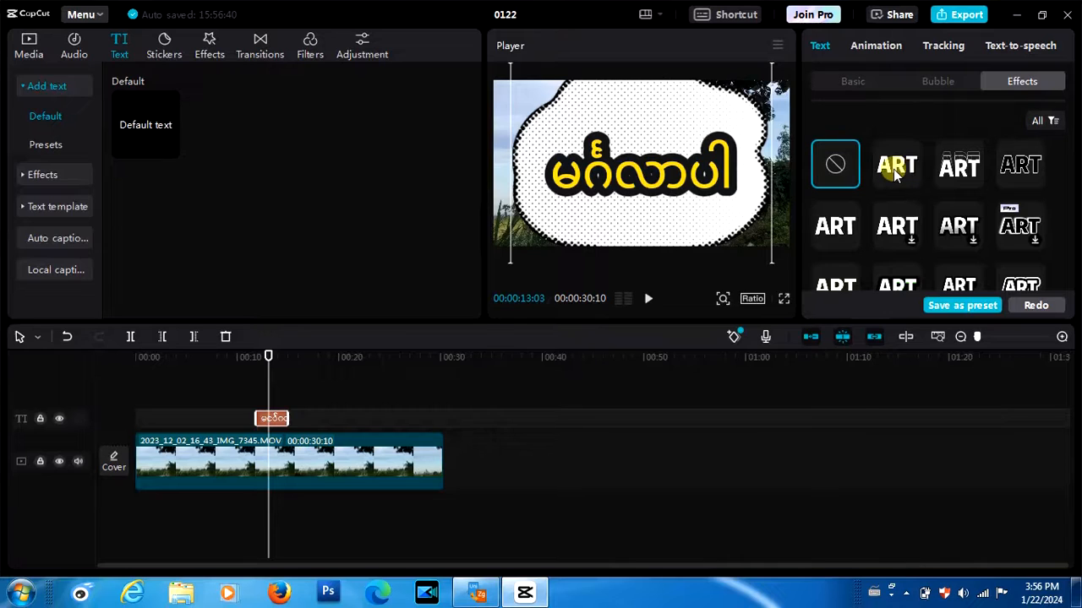
left_click(851, 82)
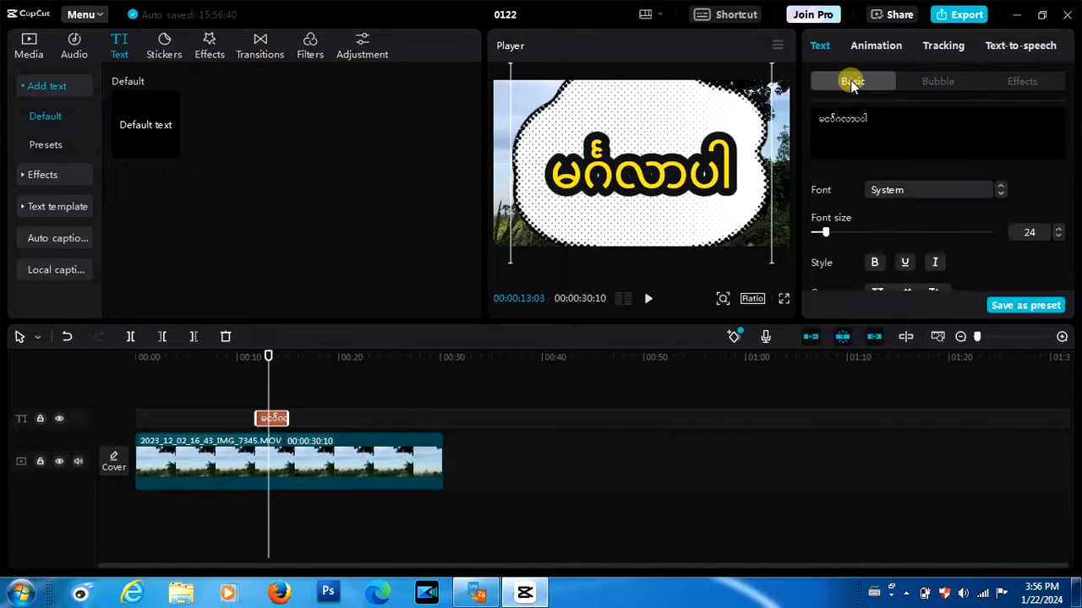
- Give the greeting text the Bounce Left entrance animation with a duration of 1.5 s
left_click(877, 47)
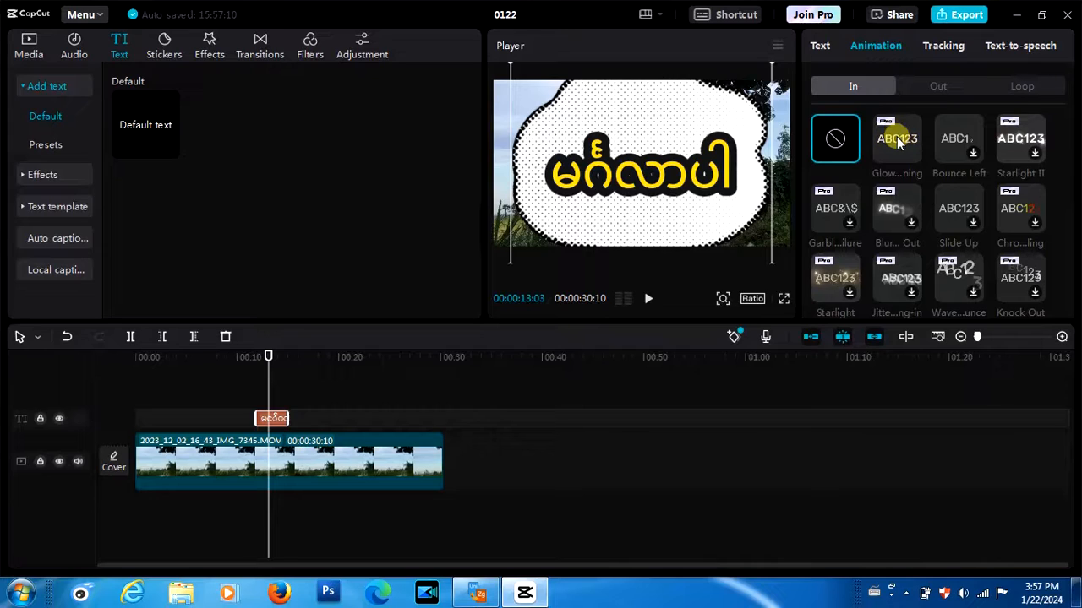
left_click(958, 150)
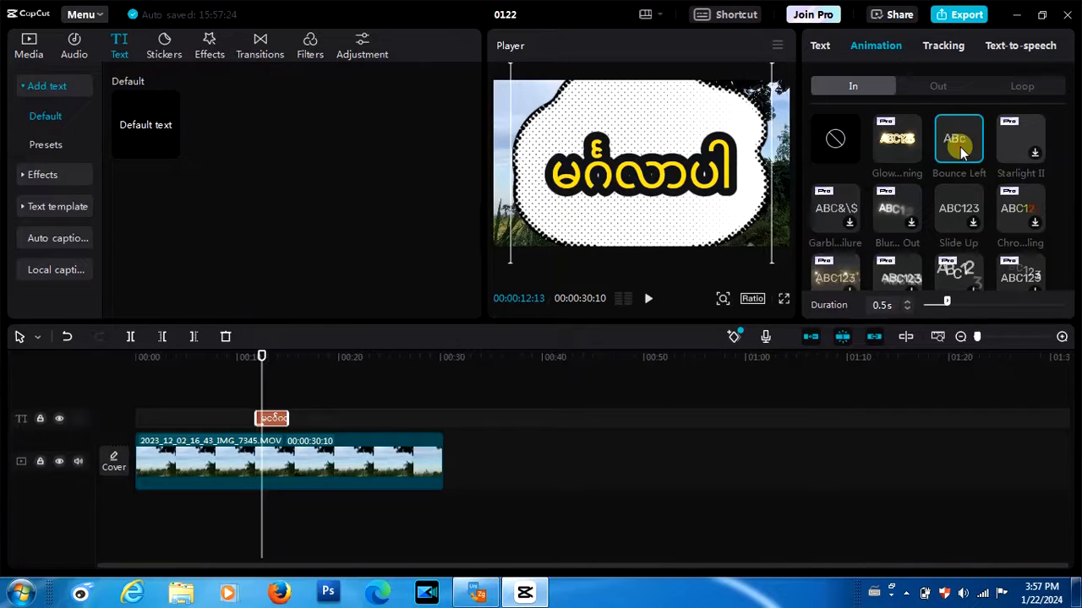
left_click(960, 148)
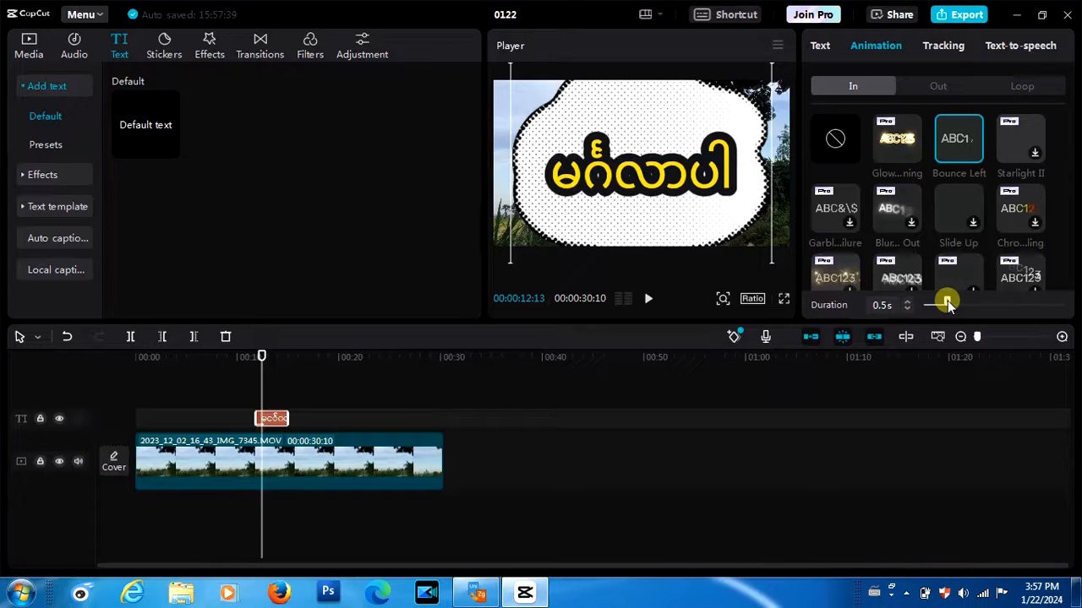
mouse_move(947, 300)
left_mouse_down()
mouse_move(987, 304)
mouse_move(961, 306)
mouse_move(957, 294)
left_mouse_up()
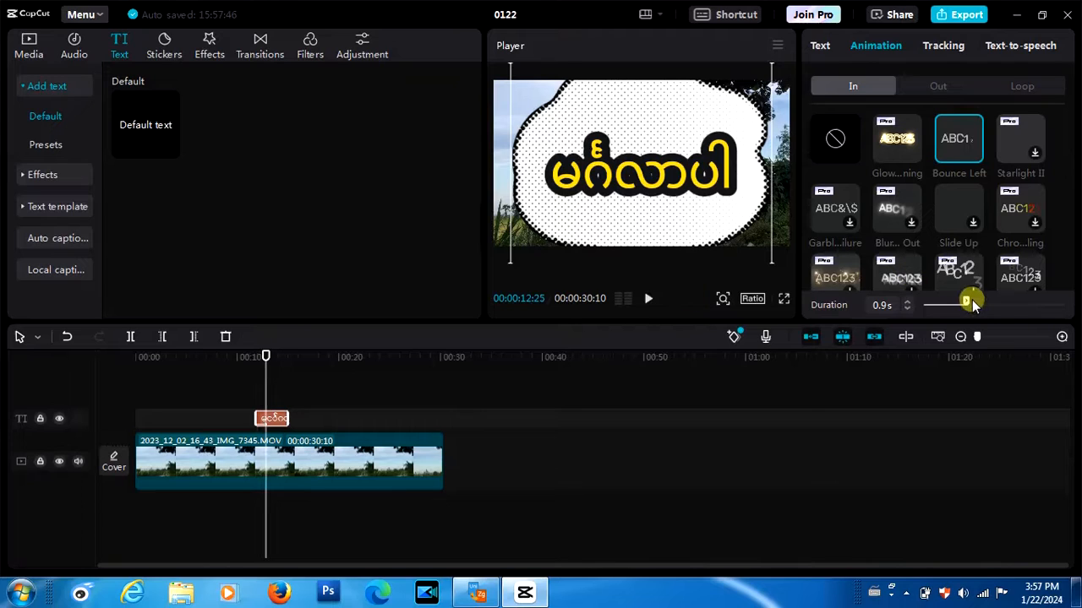
left_click_drag(968, 305, 995, 306)
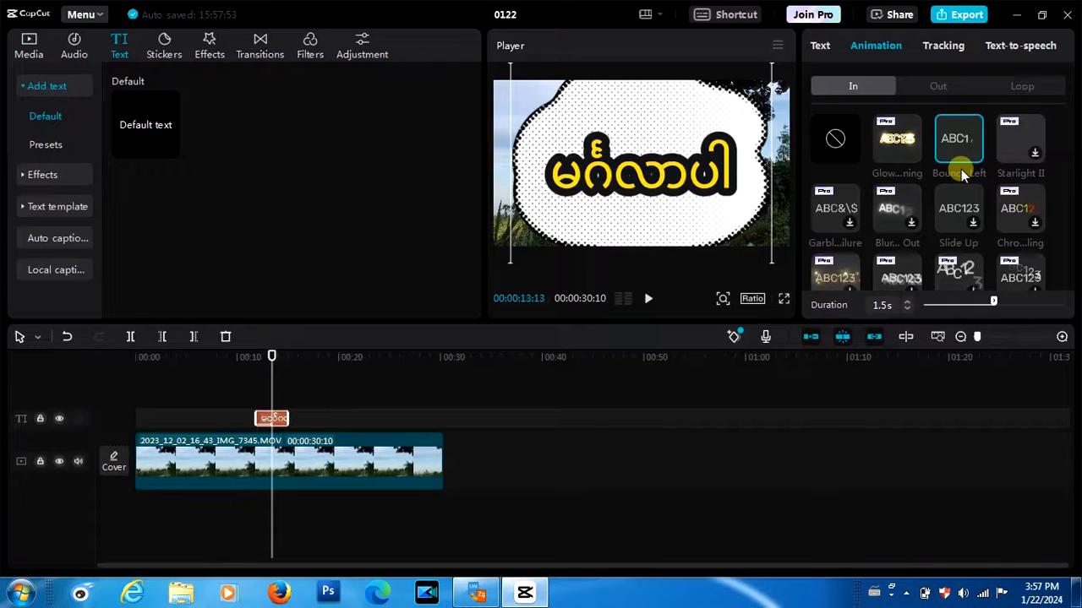
- Give the greeting text the Wave...unce exit animation with a duration of 1.5 s
left_click(935, 88)
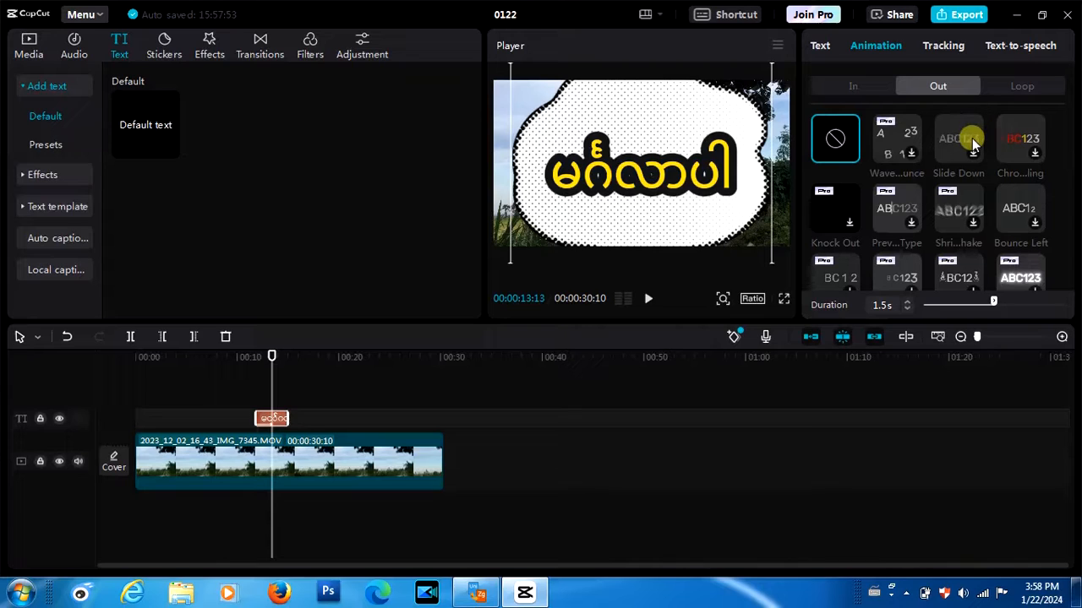
left_click(897, 146)
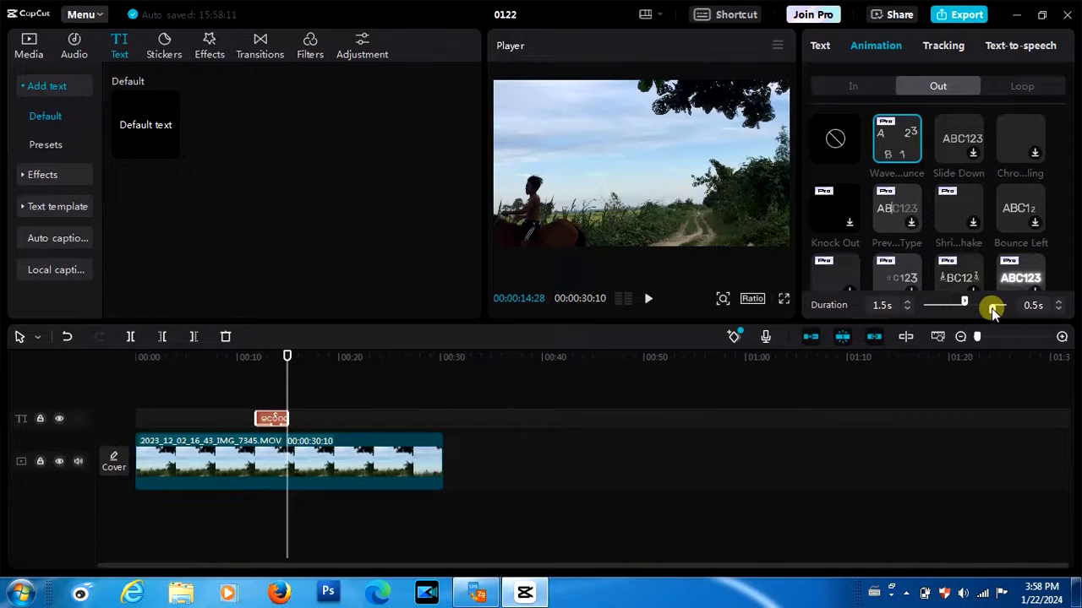
left_click_drag(994, 311, 966, 314)
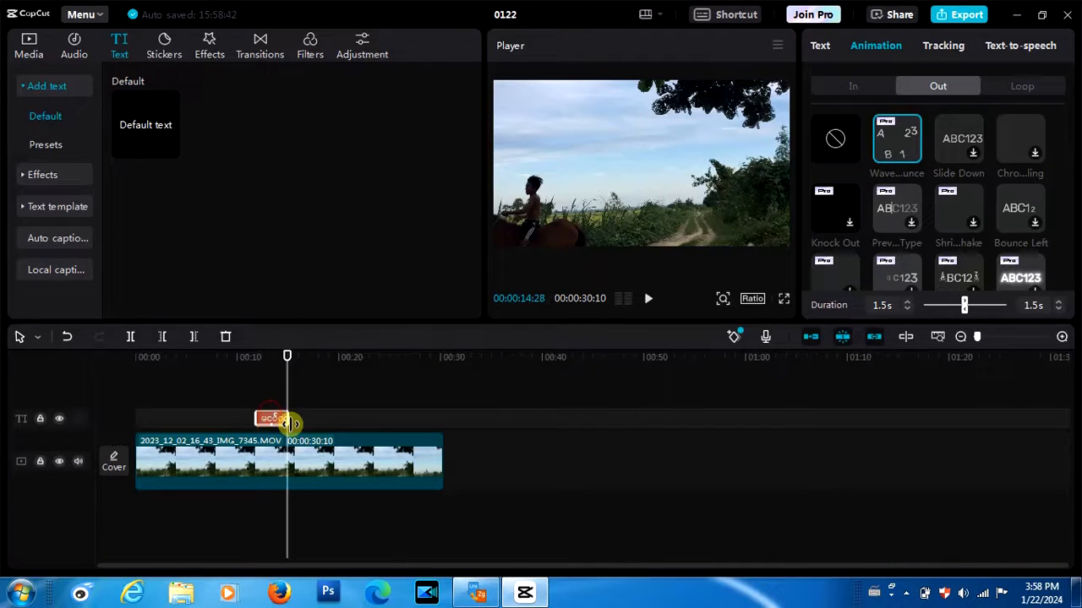
- Extend the end of the greeting text clip to about 00:00:28:12 and play part of the timeline
left_click_drag(289, 418, 422, 419)
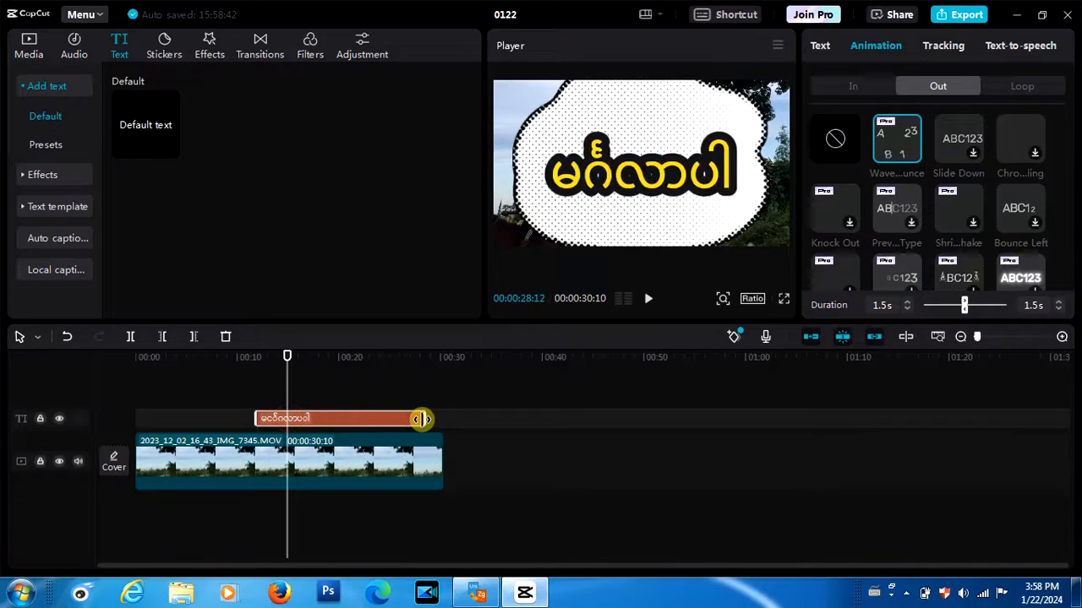
left_click(644, 301)
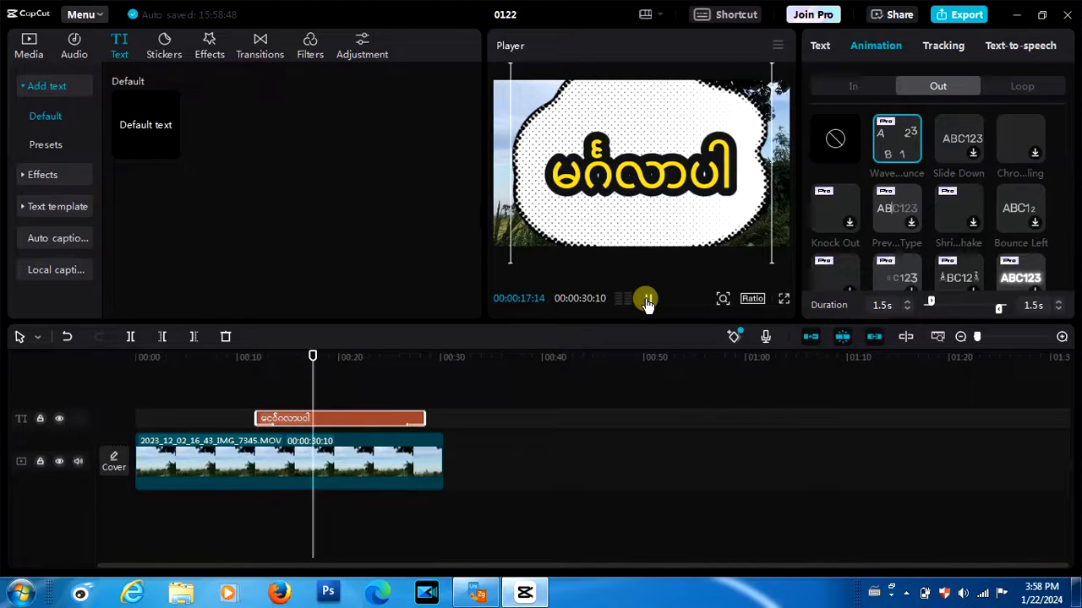
left_click(647, 301)
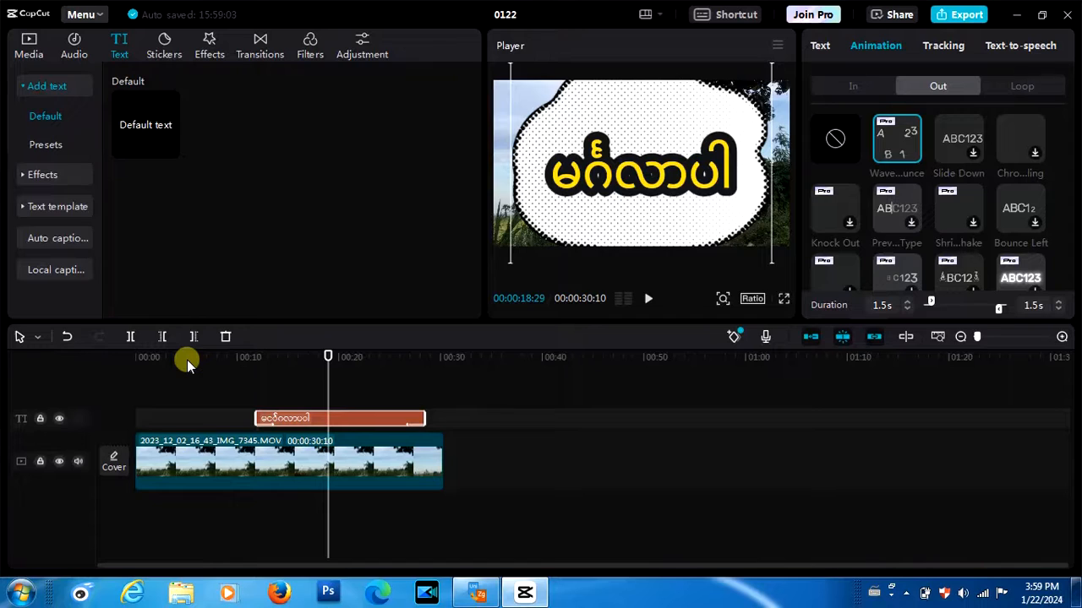
- Open the sticker library and set the video's aspect ratio to 16:9
left_click(163, 47)
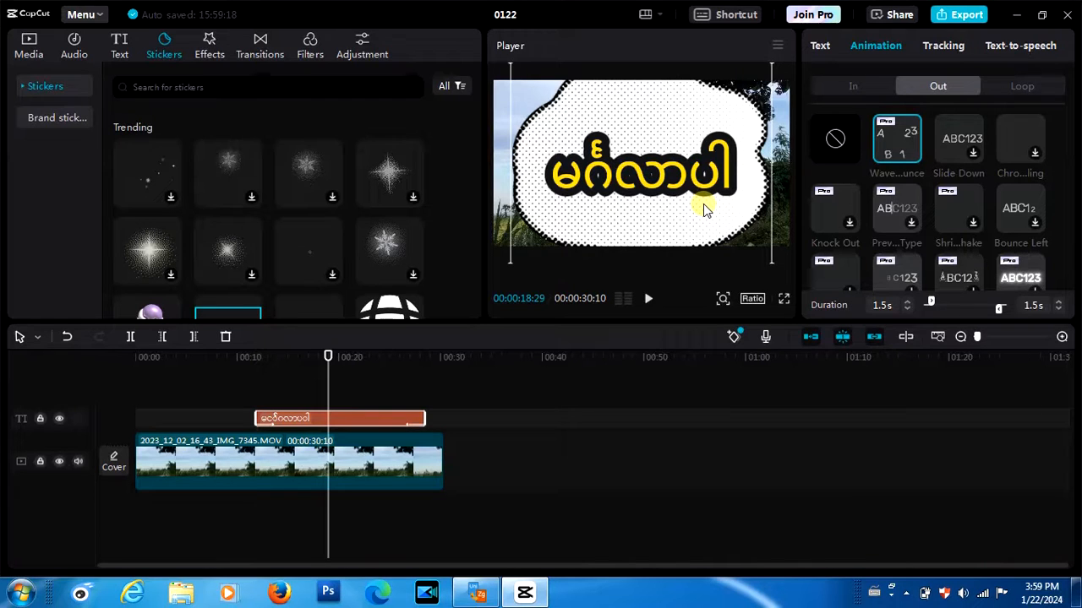
left_click(751, 300)
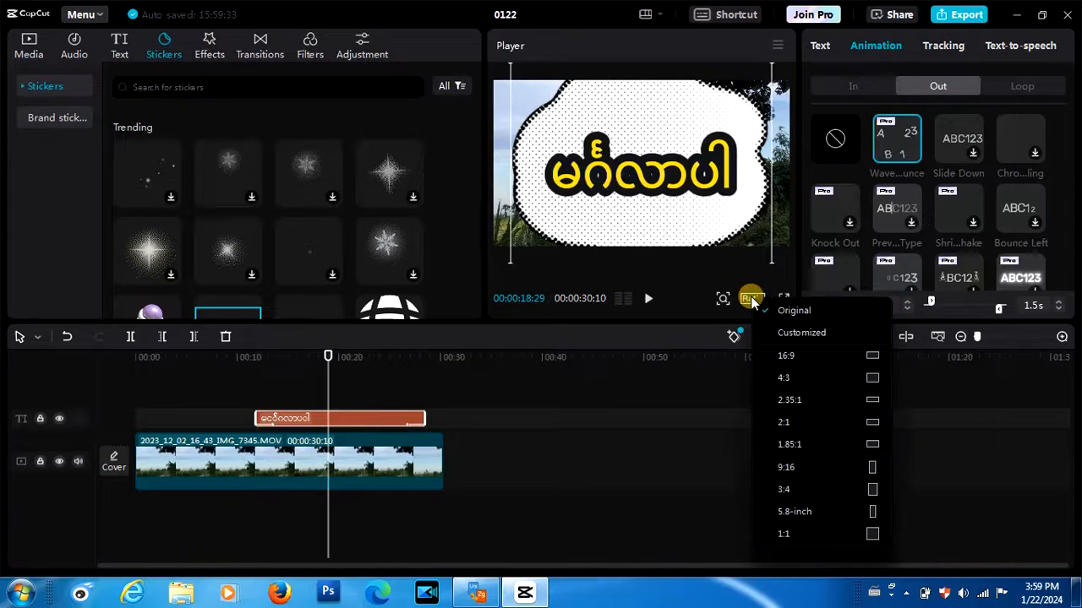
left_click(857, 355)
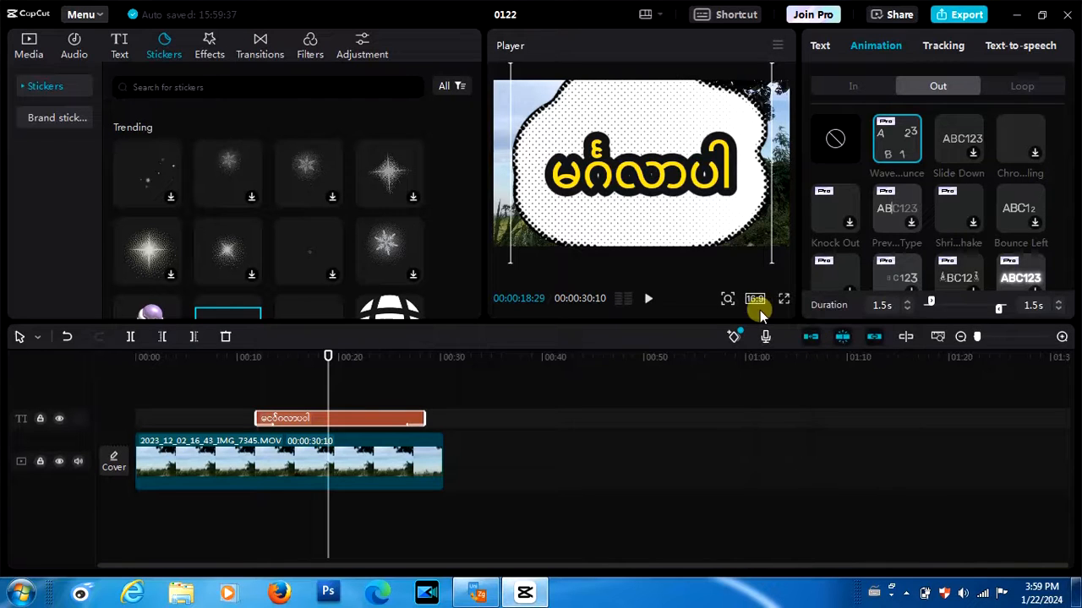
- Try the 9:16 aspect ratio for the video and check the player's preview zoom
left_click(754, 300)
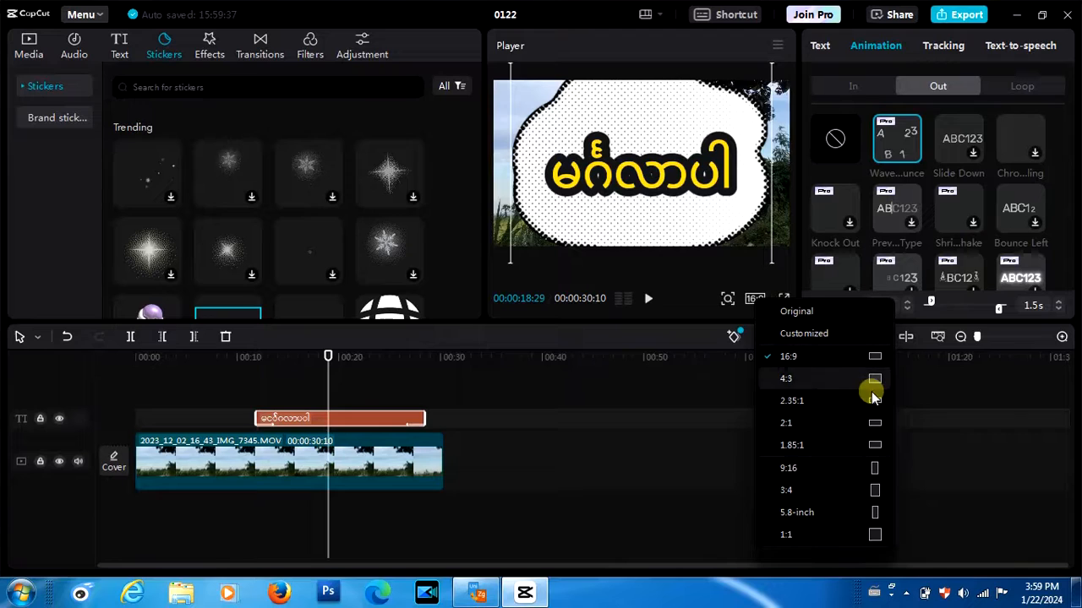
left_click(796, 466)
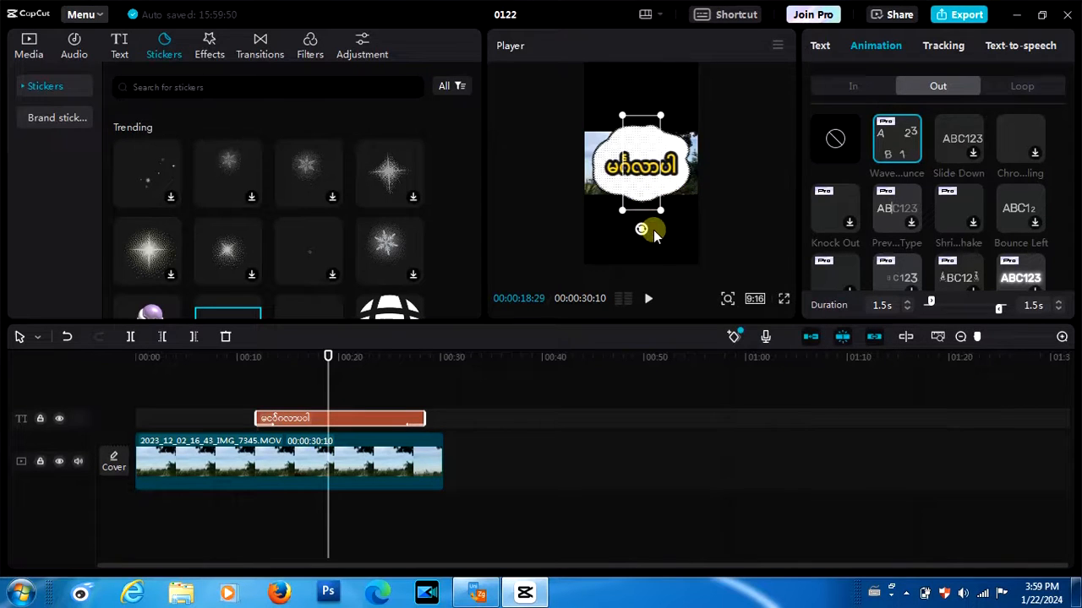
left_click(726, 300)
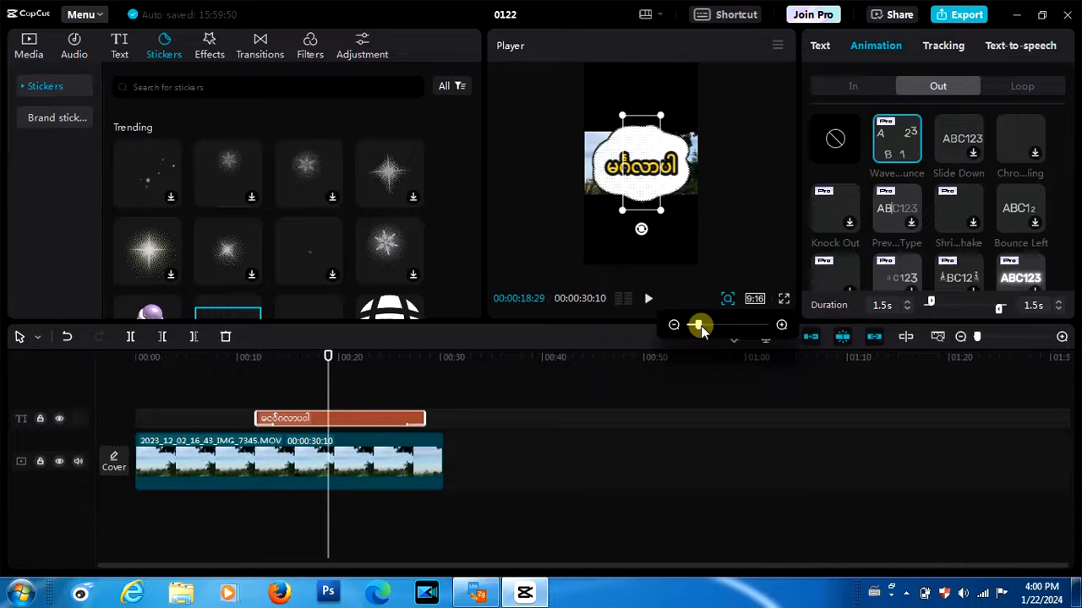
mouse_move(701, 328)
left_mouse_down()
mouse_move(739, 328)
mouse_move(697, 329)
left_mouse_up()
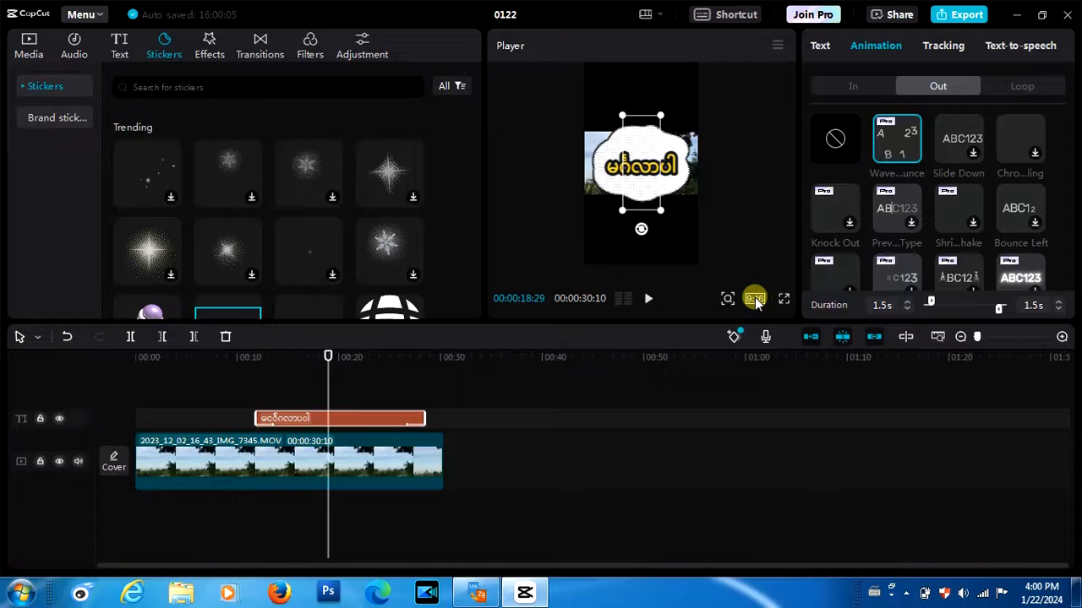
- Review the aspect ratio choices and switch the video back to 16:9
left_click(754, 299)
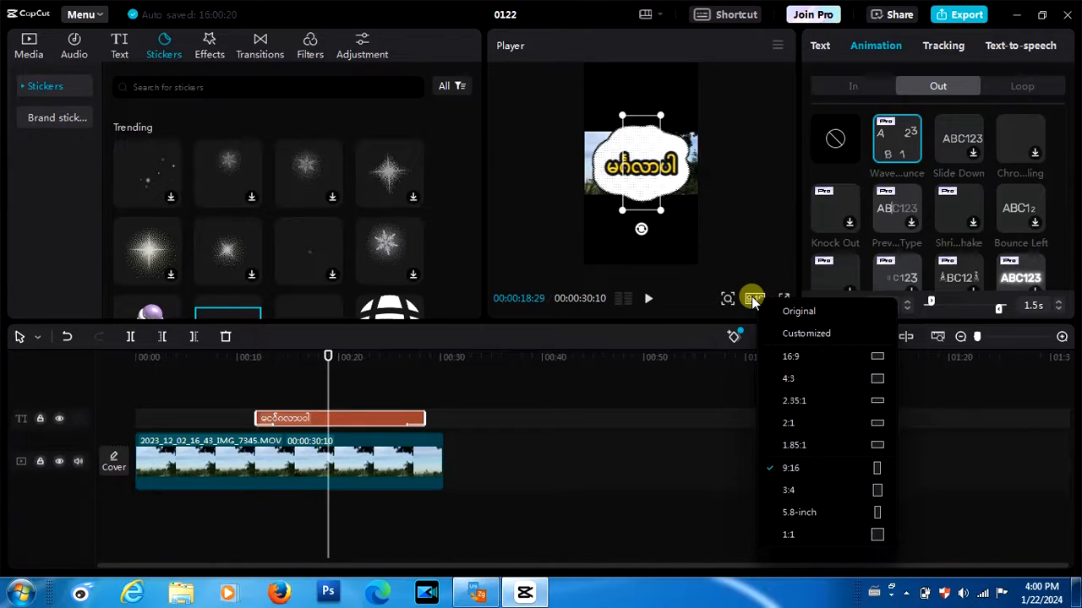
left_click(753, 300)
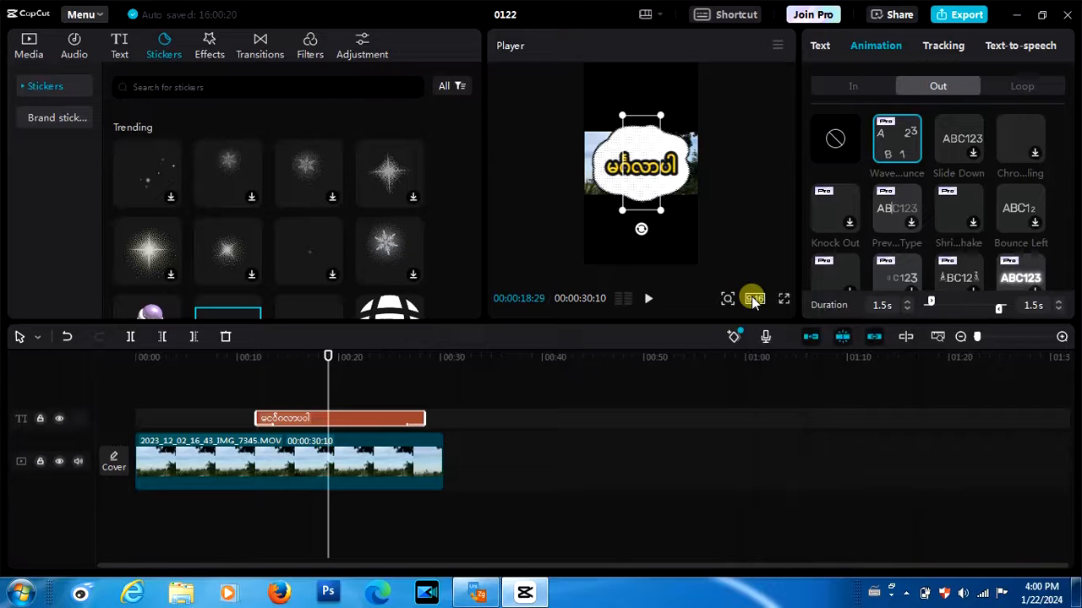
left_click(753, 300)
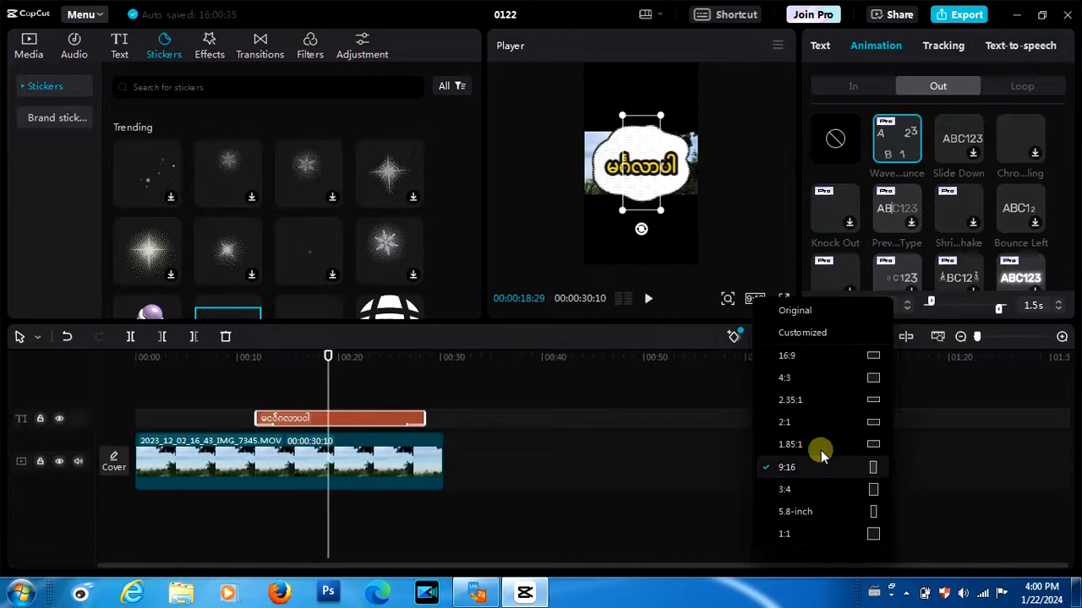
left_click(797, 355)
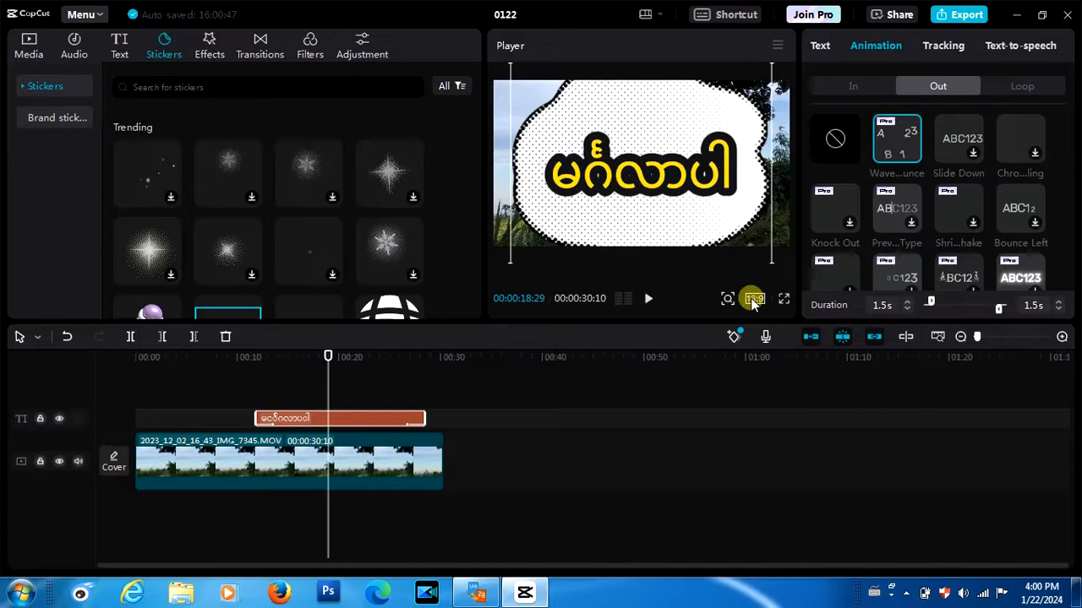